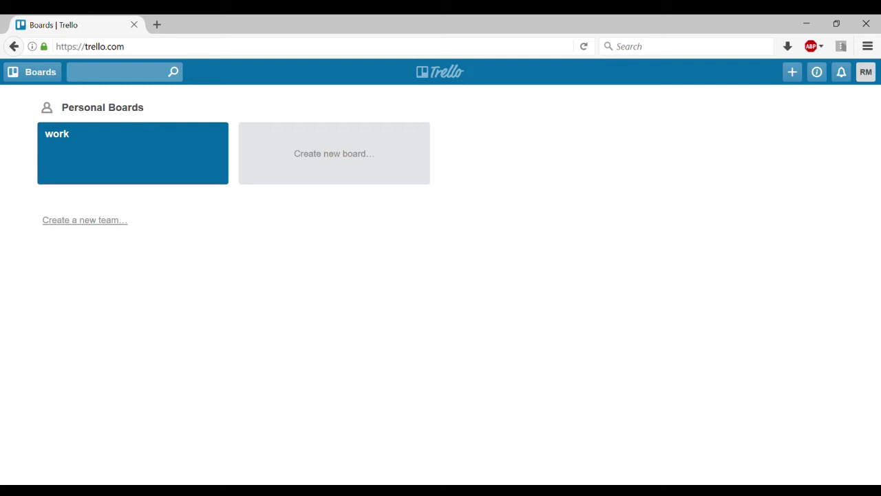
Create a new private personal board titled "Life".
click(317, 164)
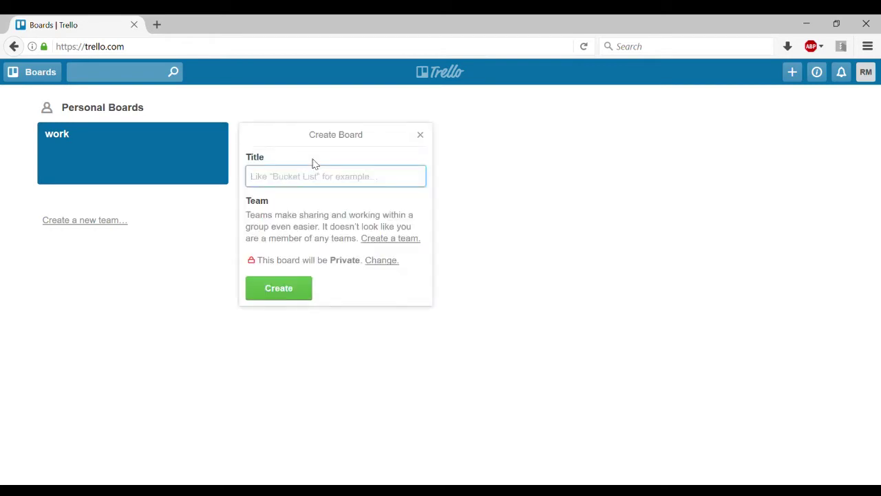
text(Life)
key(Return)
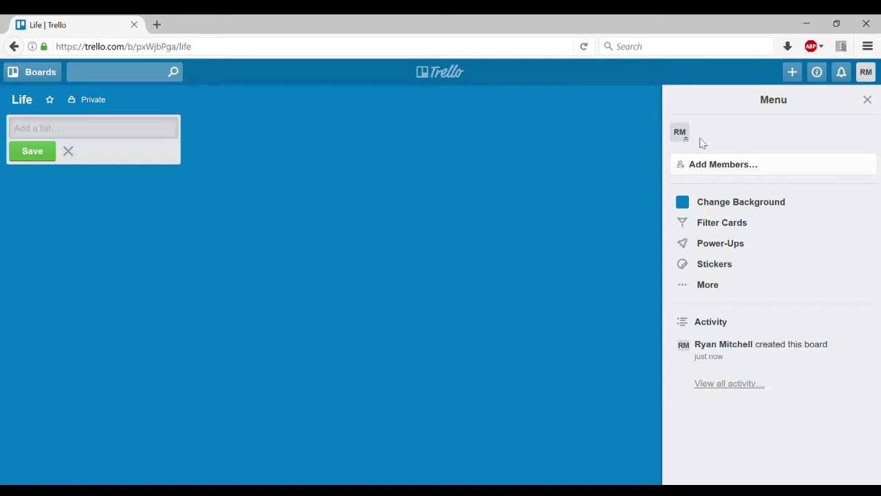
Return to the boards overview, check the board list, and open the work board.
click(444, 83)
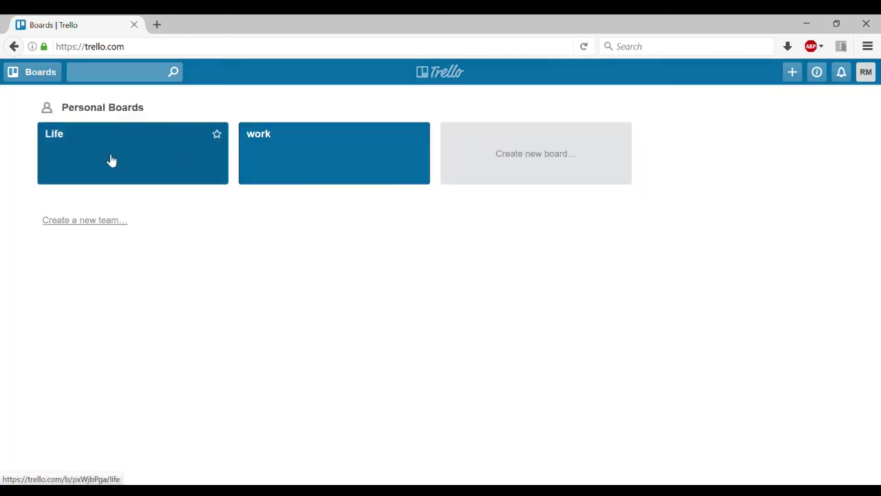
click(40, 72)
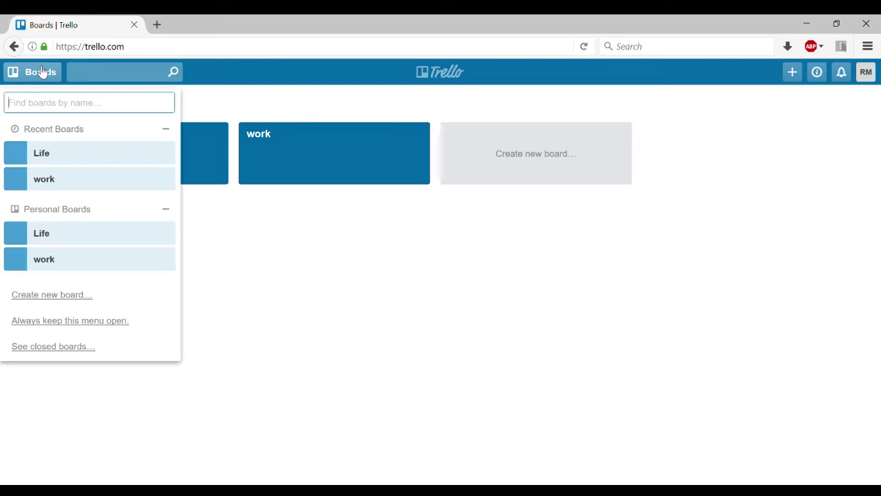
click(40, 72)
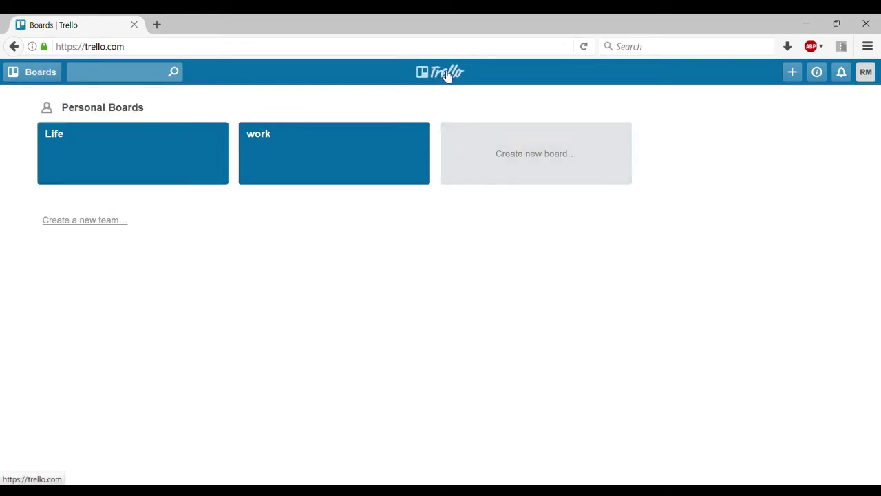
click(297, 166)
click(567, 237)
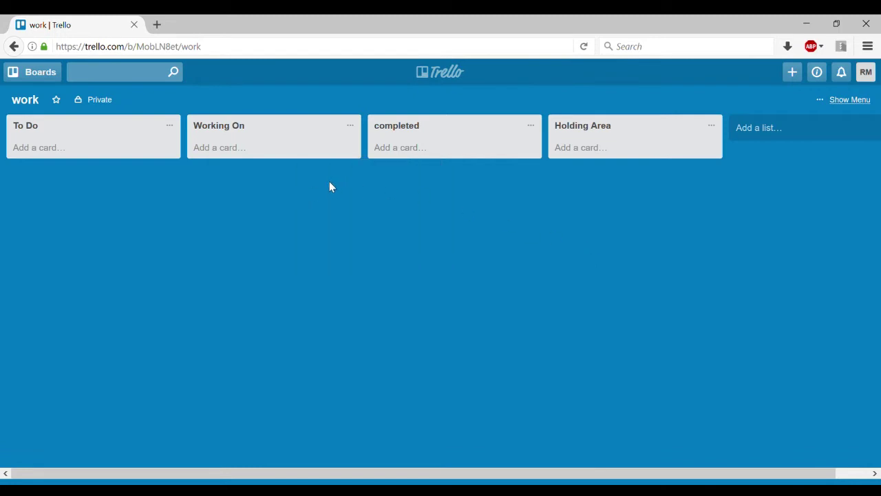
Look at the options for inviting members to the work board, then dismiss them.
click(864, 103)
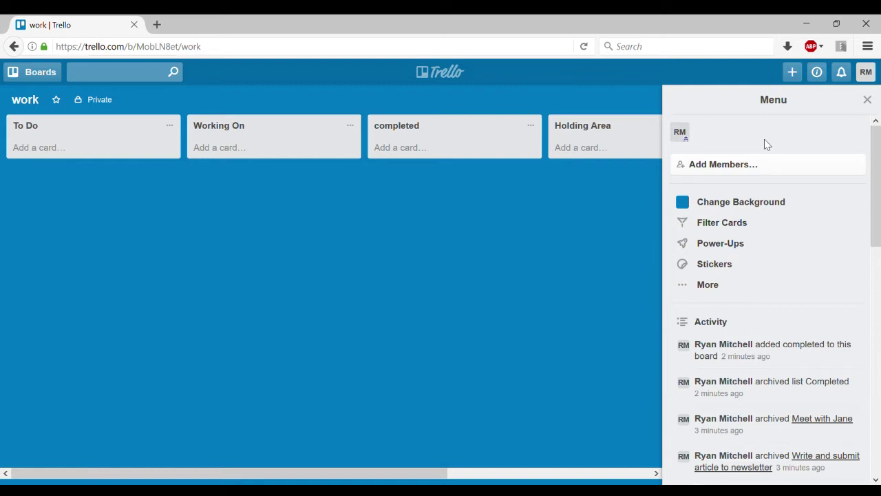
click(768, 167)
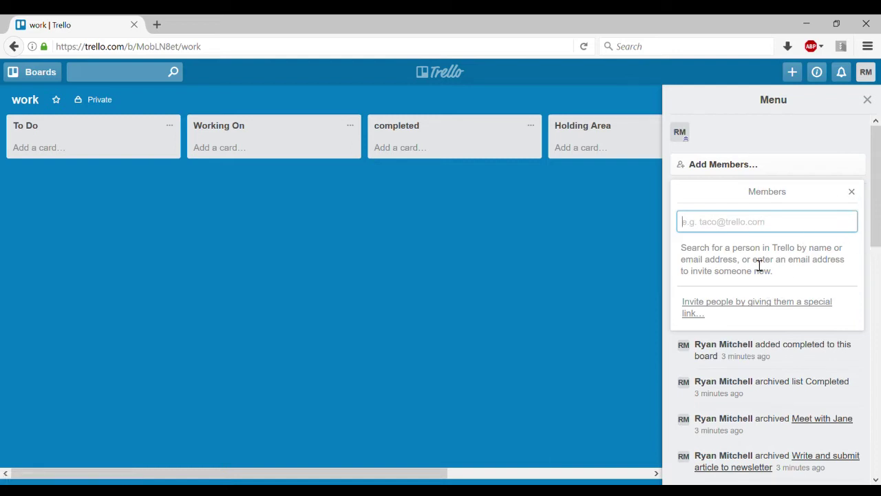
click(856, 192)
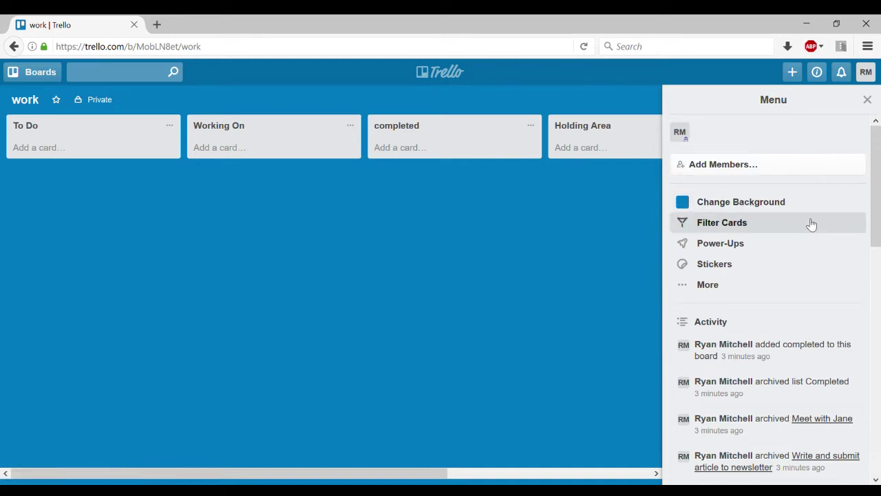
Try green, blue, grey, pink, purple and red as solid background colors for the work board.
click(753, 201)
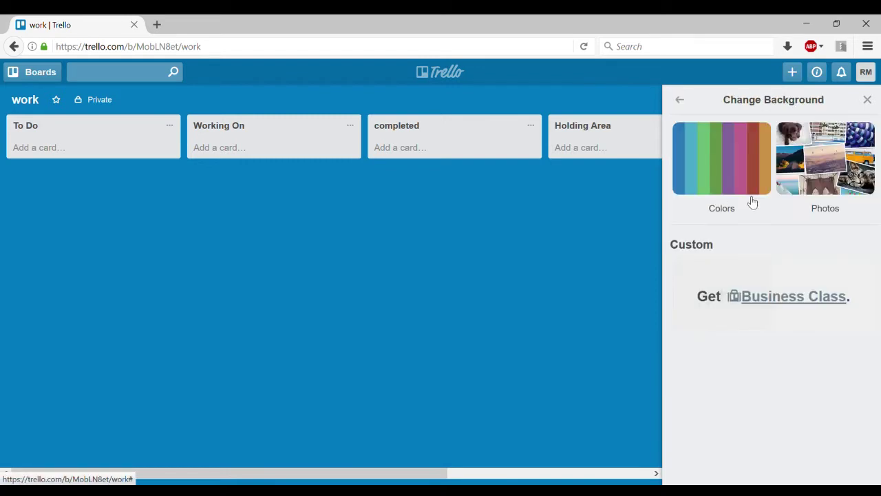
click(719, 176)
click(729, 236)
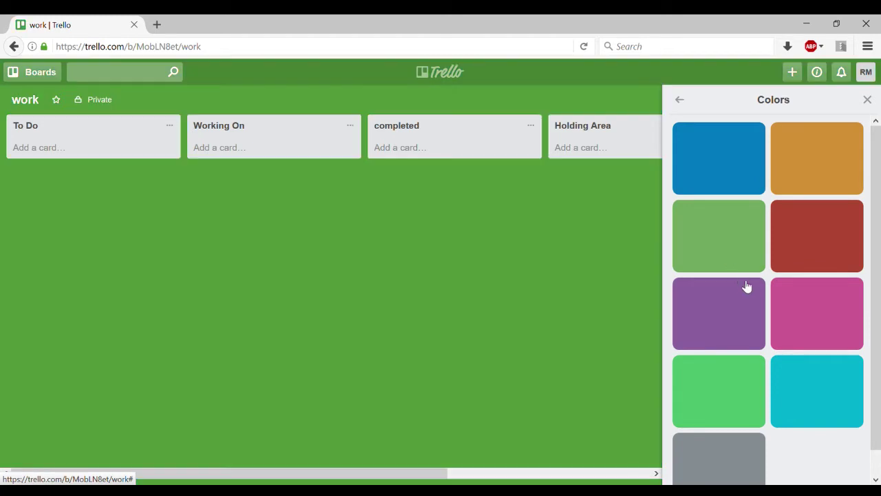
click(726, 169)
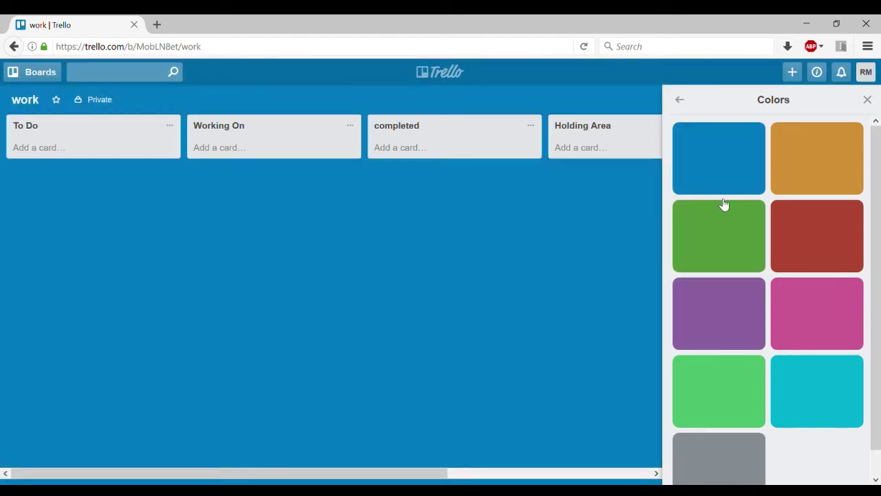
click(737, 242)
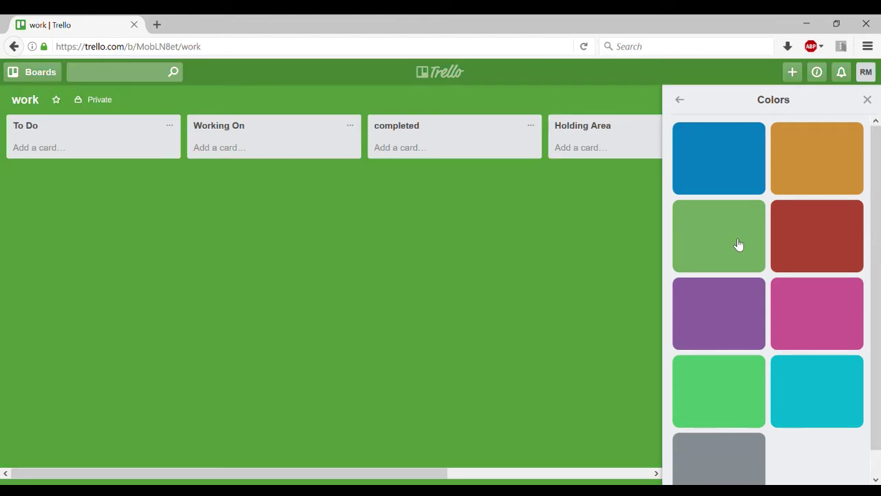
click(697, 456)
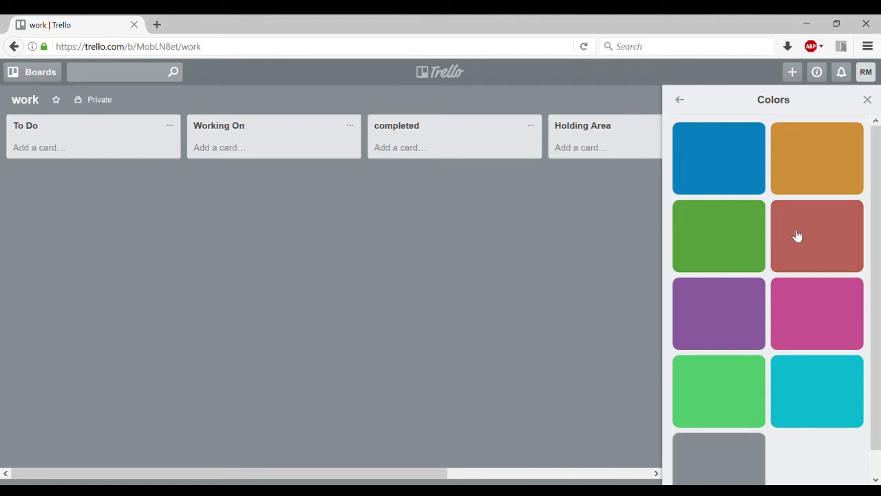
click(818, 304)
click(744, 331)
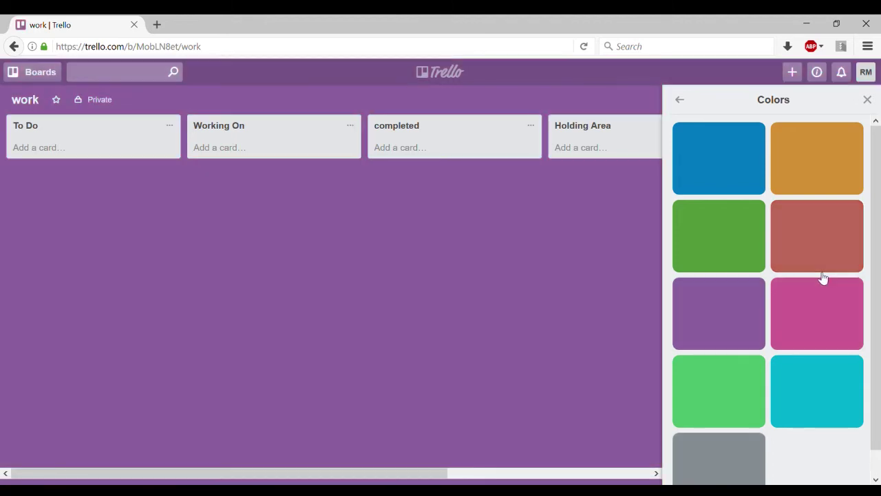
click(823, 271)
Try the cloudy sunset sky photo as the work board's background.
click(680, 99)
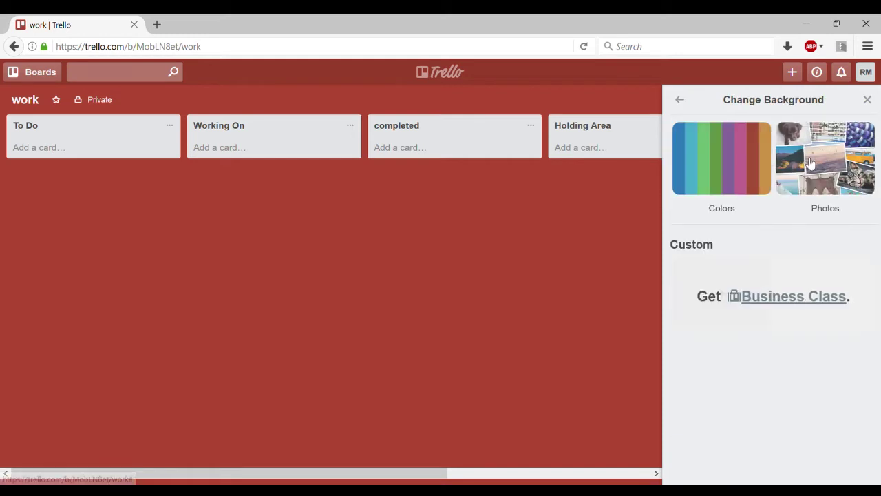
click(807, 158)
click(732, 201)
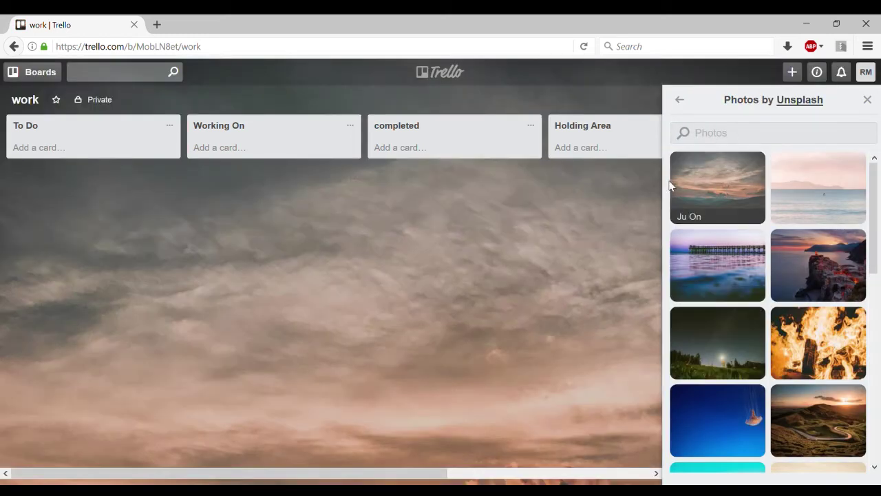
Set the work board's background to the solid dark green color and return to the main board menu.
click(683, 100)
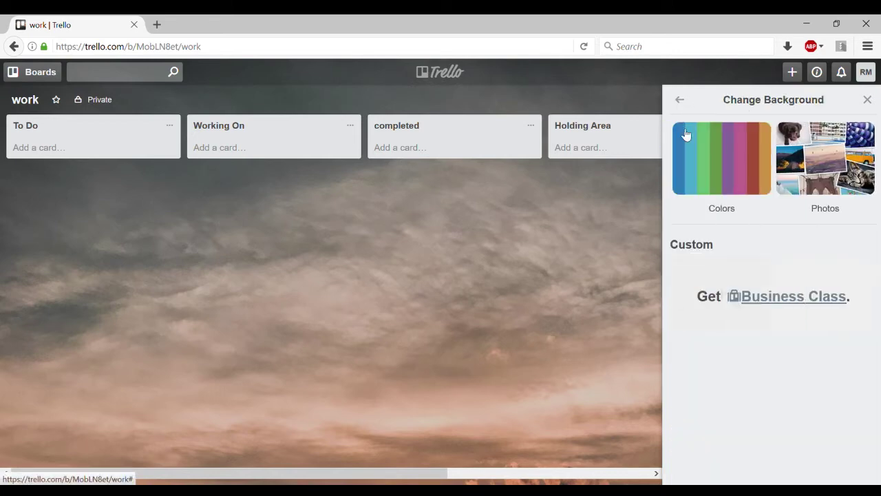
click(741, 168)
click(740, 246)
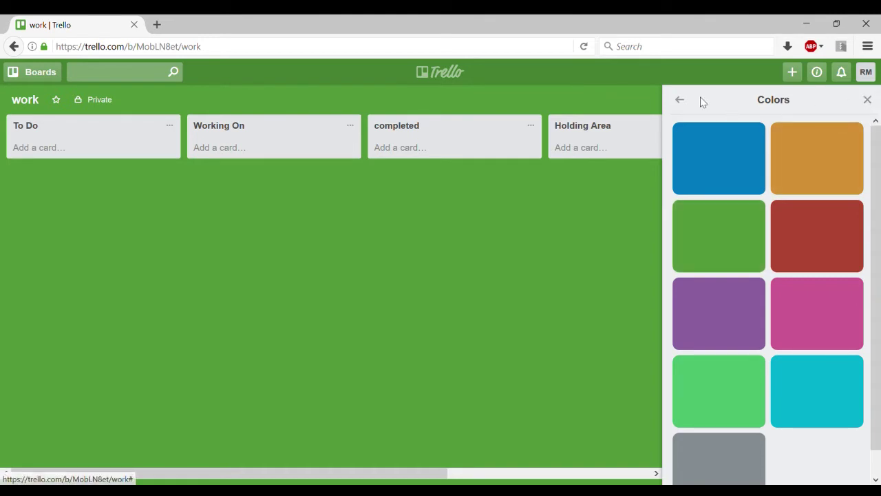
click(682, 101)
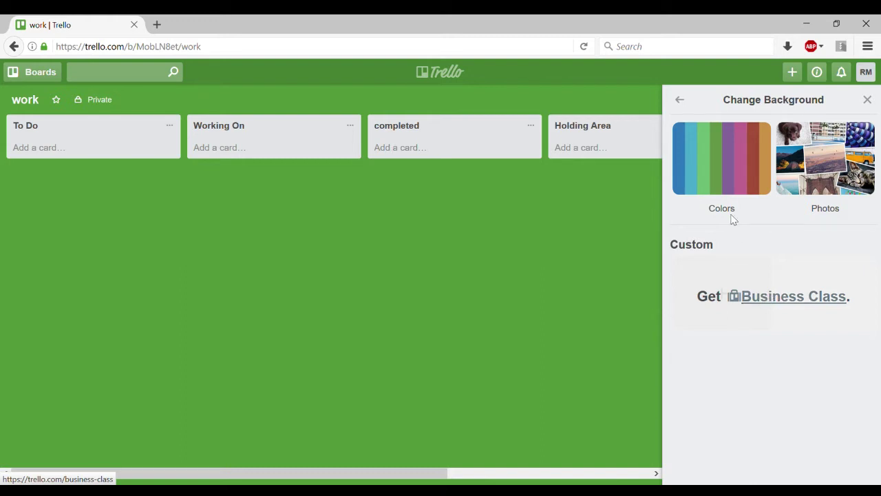
click(681, 101)
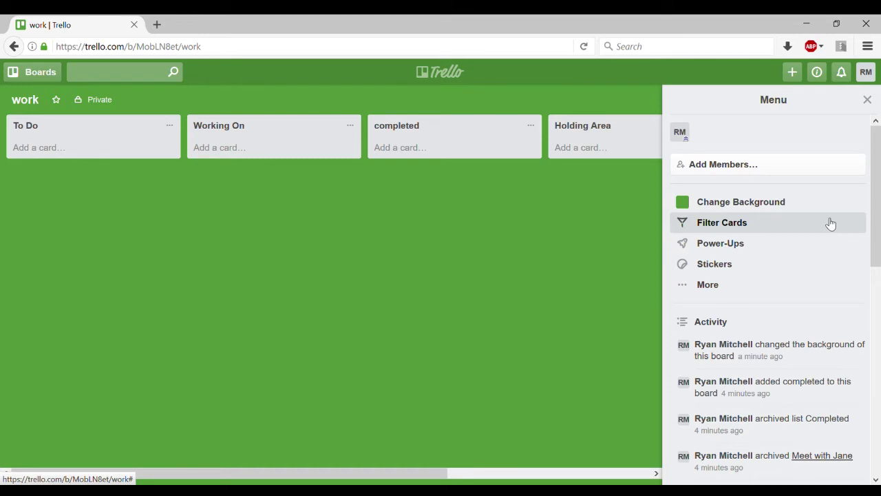
Examine the card filter options for search terms, labels, members and due times, then close the board menu.
click(786, 223)
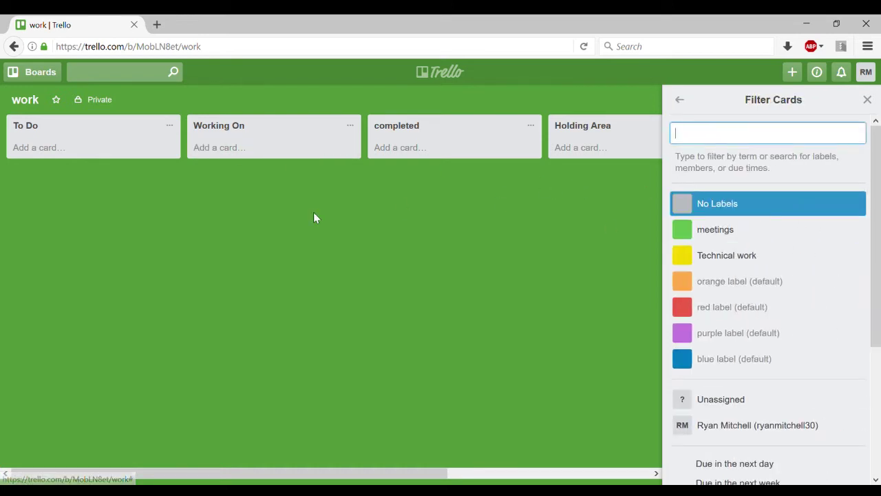
click(214, 216)
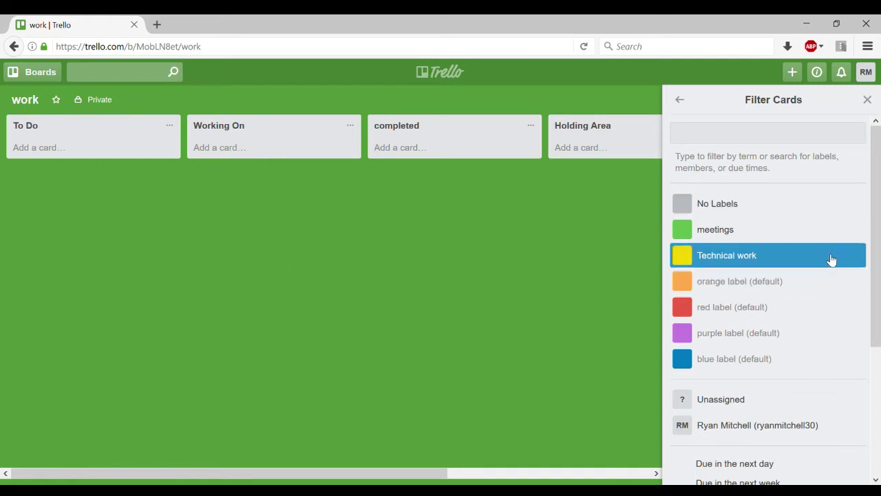
click(781, 139)
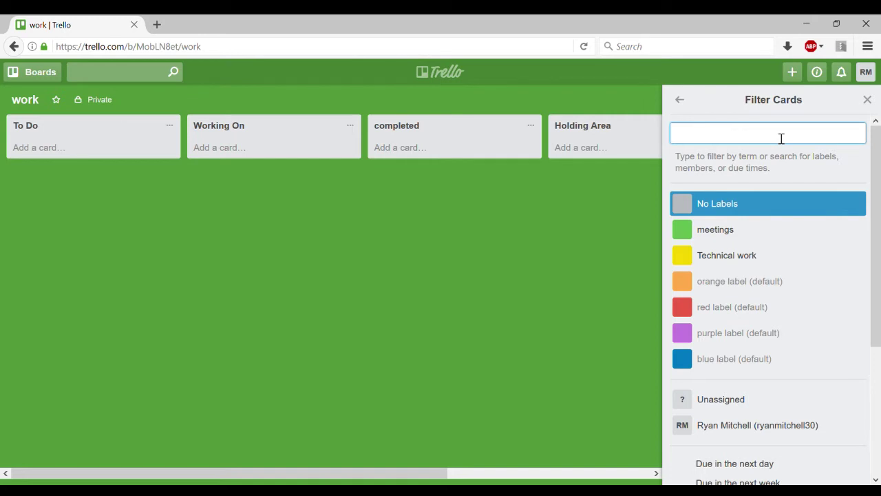
click(106, 242)
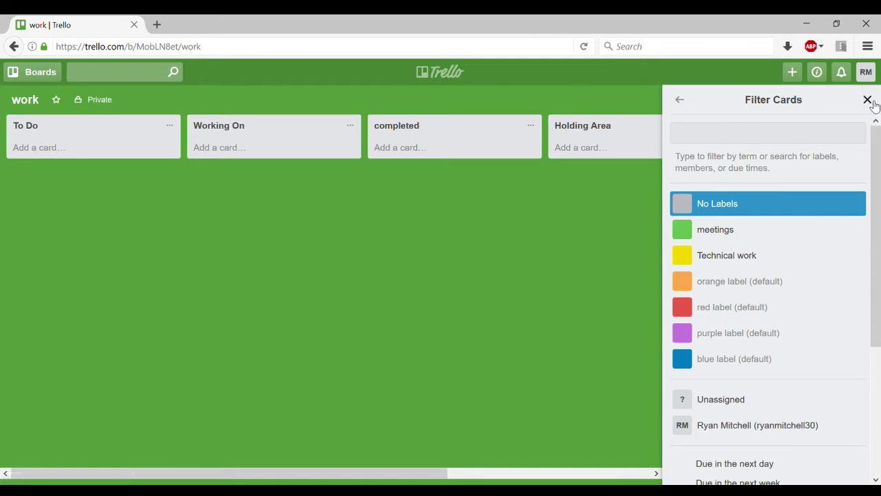
click(868, 100)
Add six cards named 1, 2, 3, 4, 5 and 6 to the To Do list.
click(124, 150)
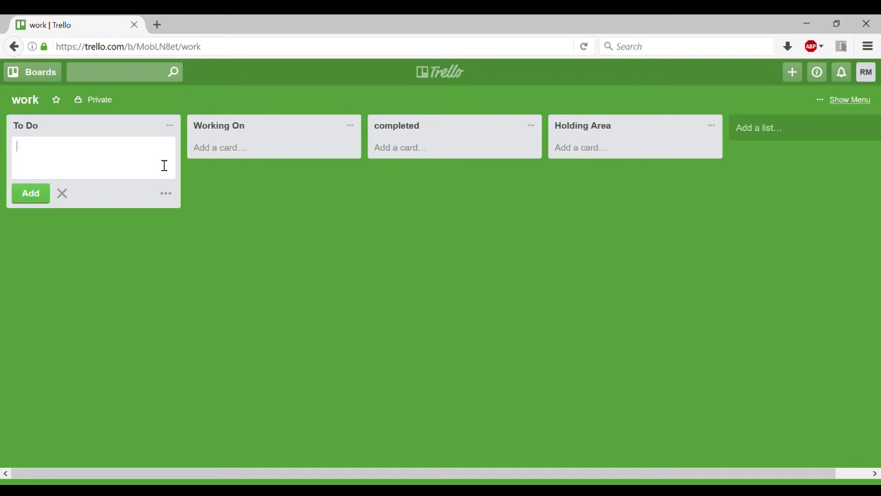
text(1)
key(Return)
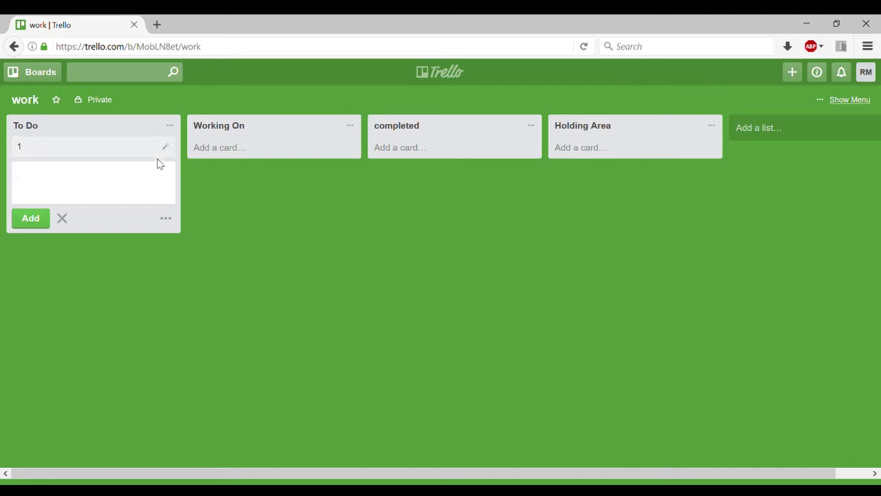
text(2)
key(Return)
text(3)
key(Return)
text(4)
key(Return)
text(5)
key(Return)
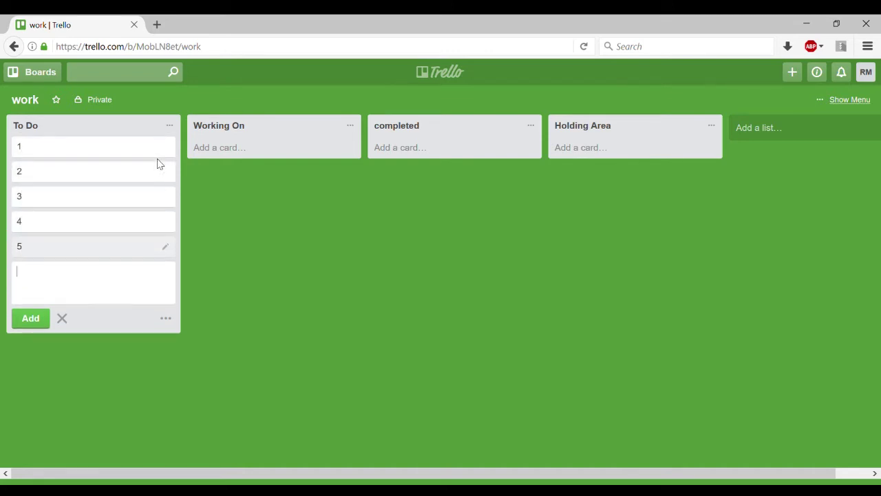
text(6)
key(Return)
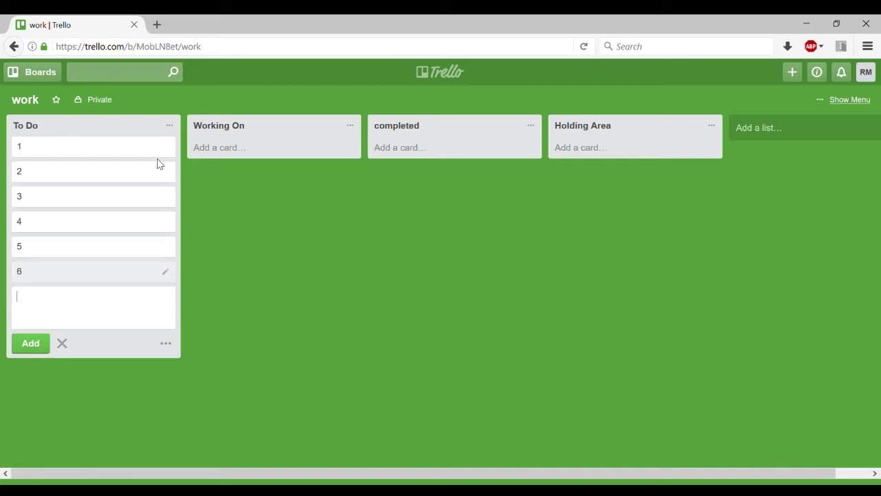
Apply the green "meetings" label to card 1 in the To Do list.
click(135, 155)
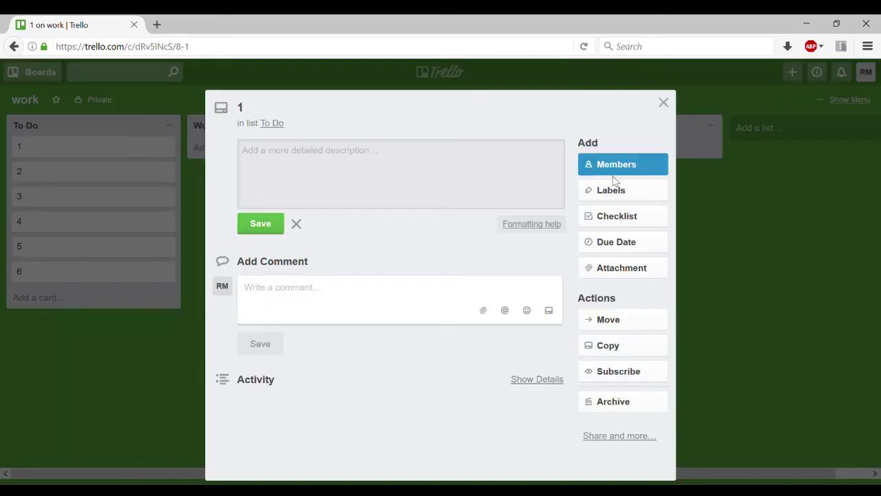
click(666, 193)
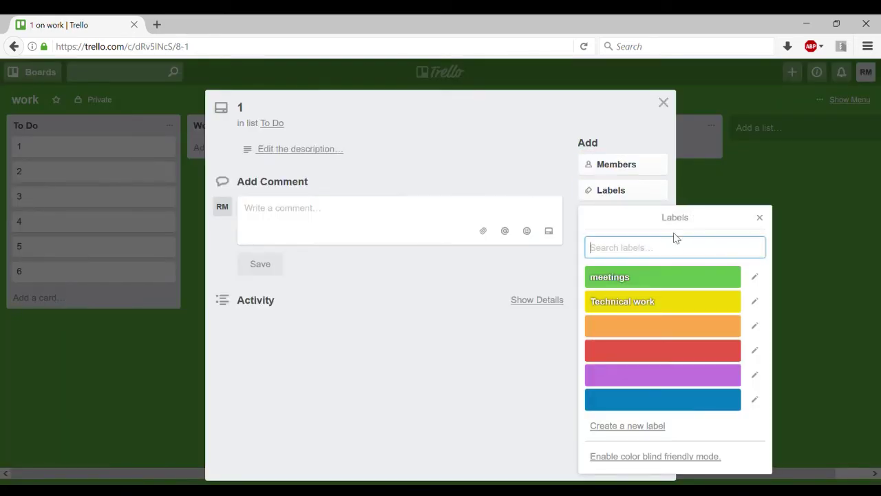
click(664, 278)
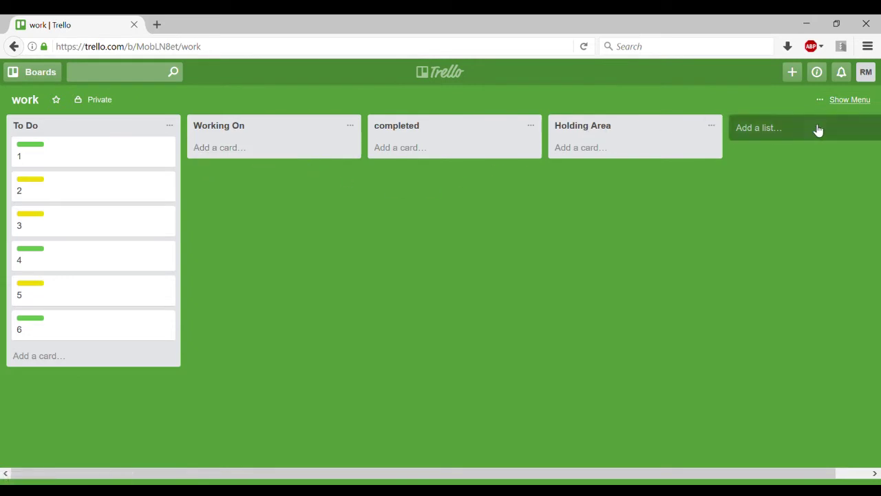
Filter the work board to cards with the "meetings" label and close the filter options.
click(838, 102)
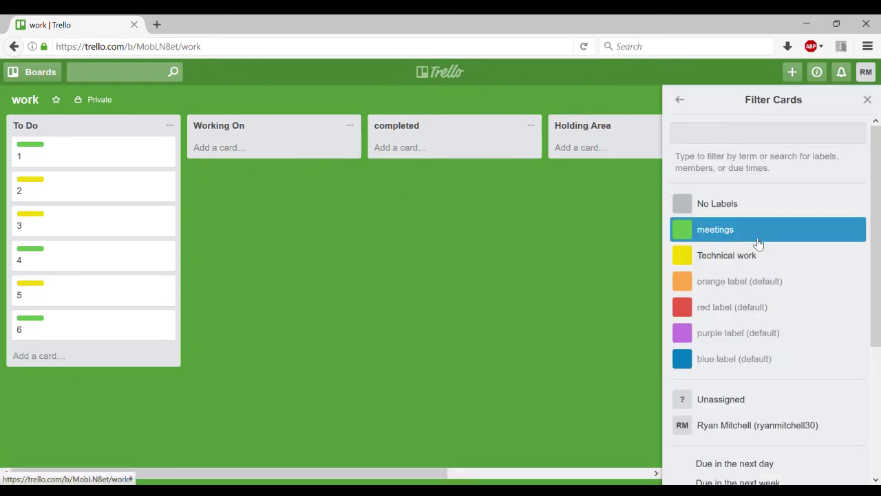
click(758, 242)
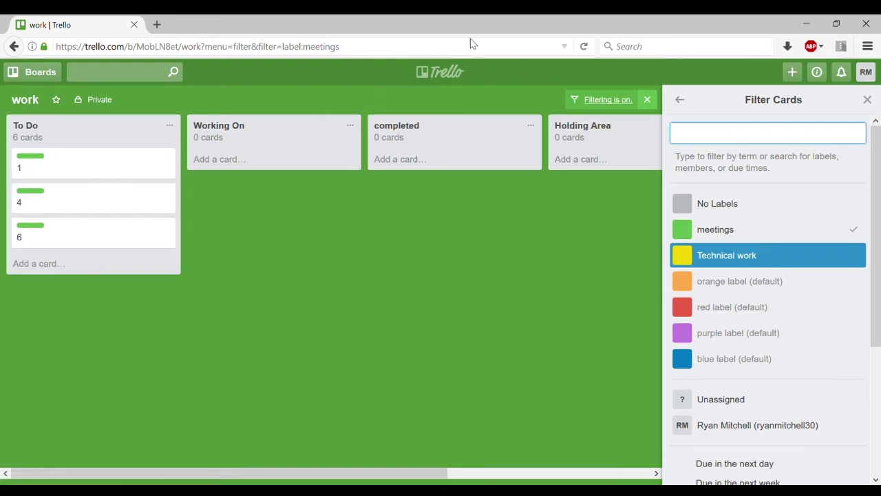
click(868, 100)
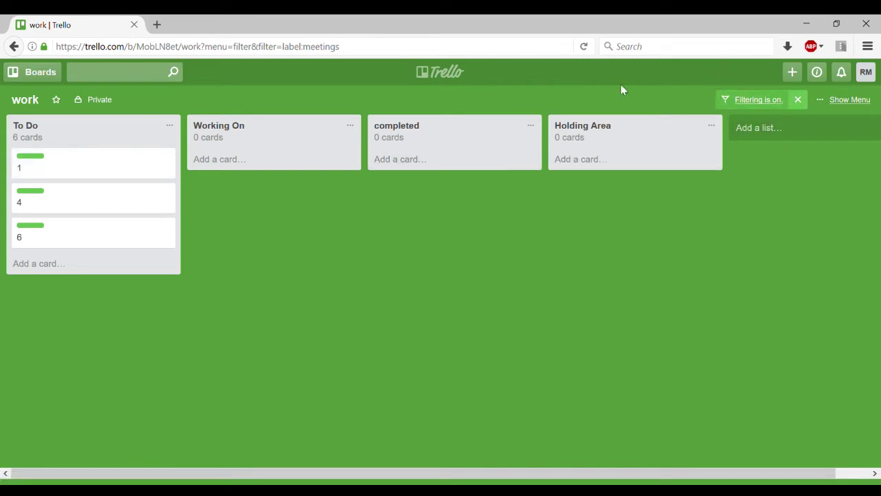
Clear the "meetings" label filter from the work board and review the label, member and due-date filter options.
click(799, 100)
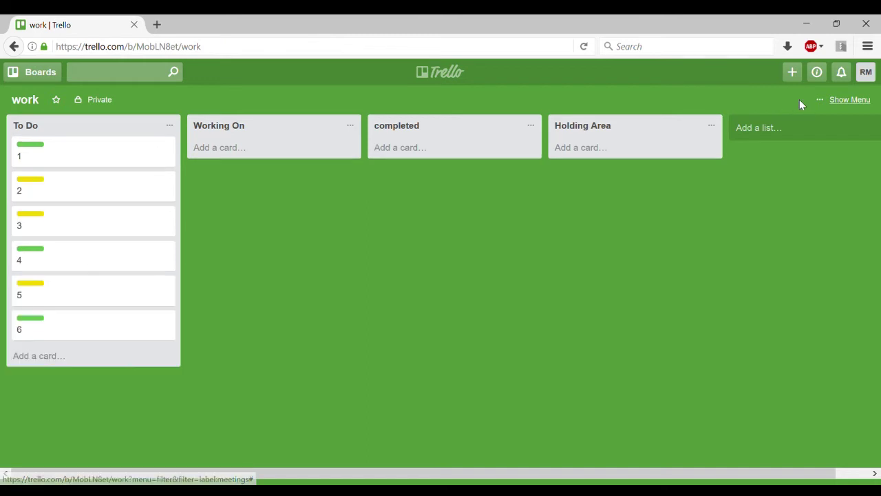
click(847, 101)
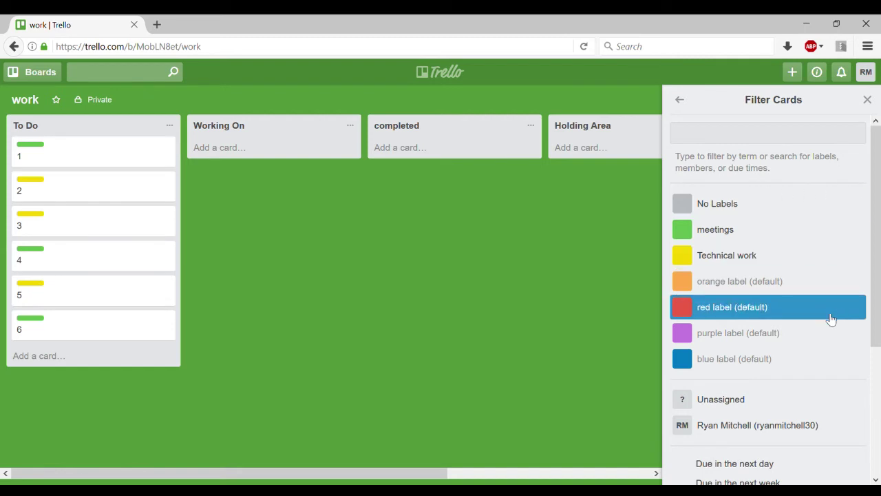
scroll(820, 314, down, 2)
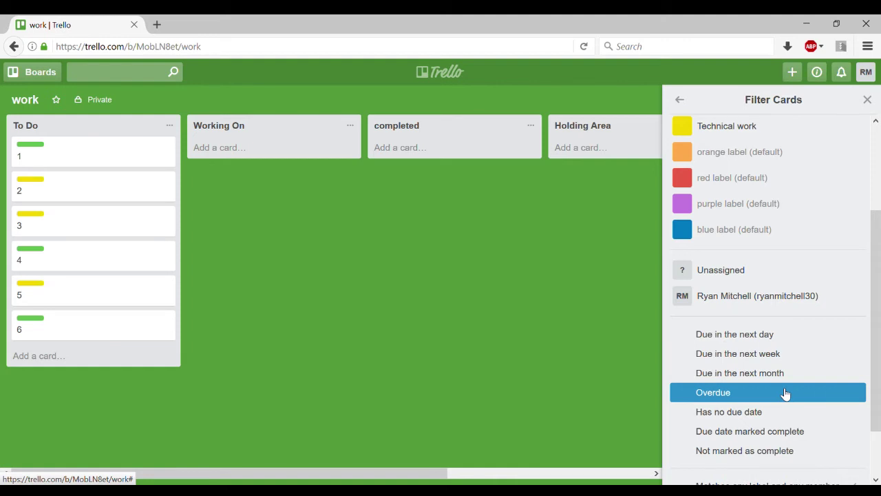
click(681, 103)
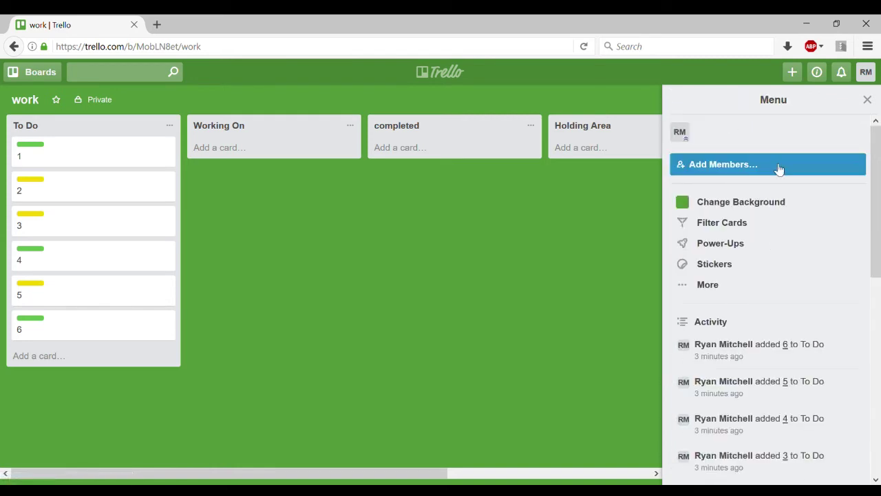
Enable the Card Snooze Power-Up for the work board and close the board menu.
click(806, 248)
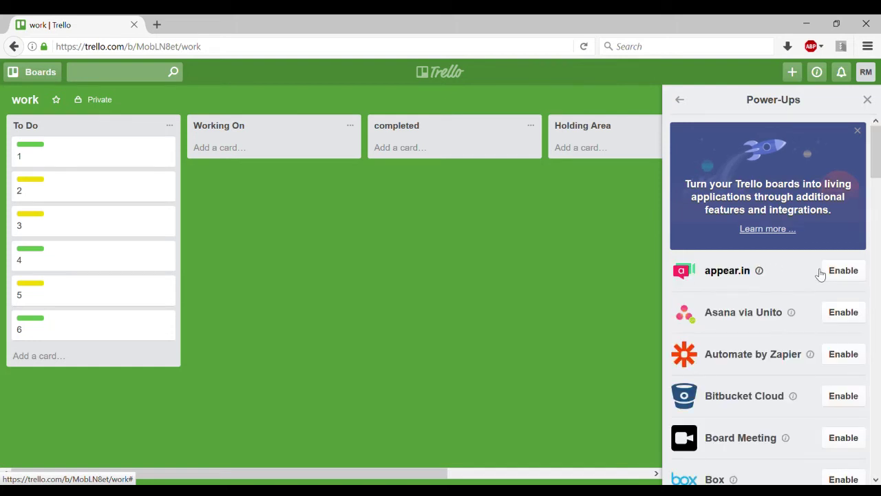
scroll(757, 259, down, 2)
scroll(760, 259, up, 2)
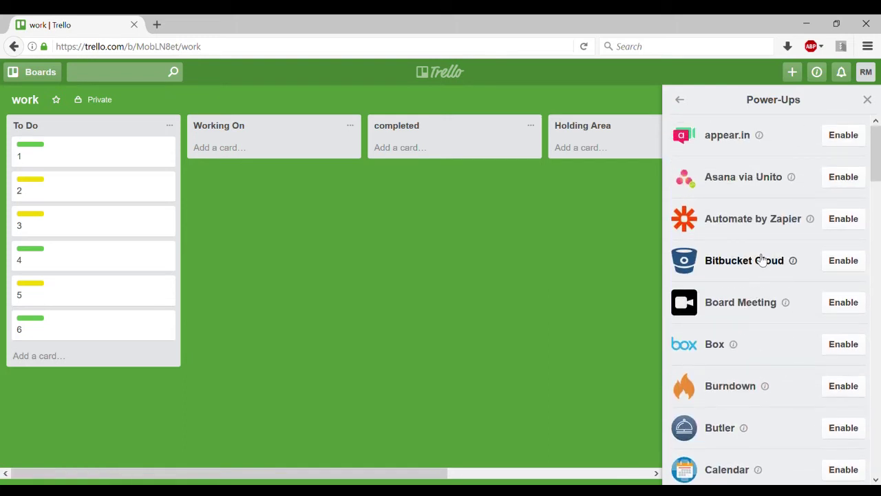
scroll(762, 259, down, 4)
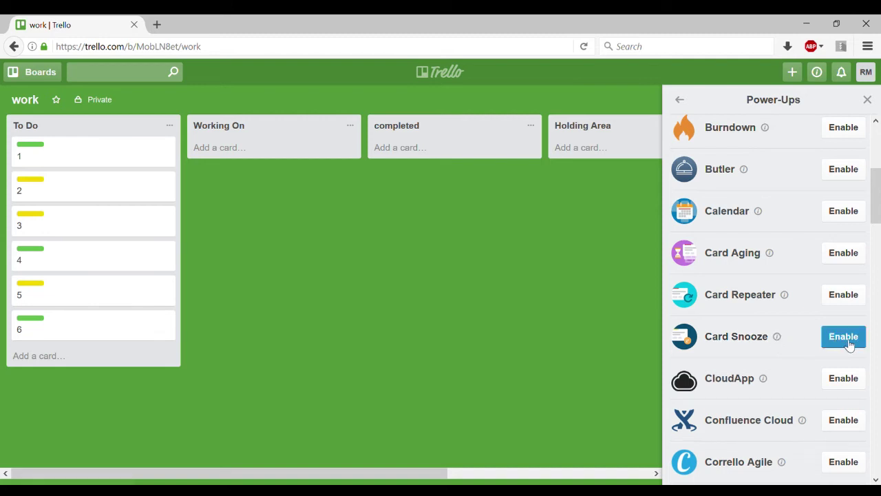
click(827, 339)
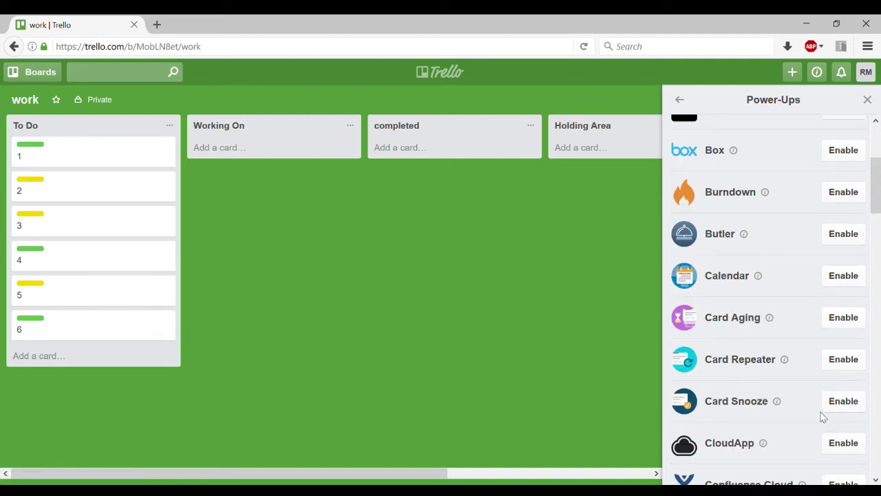
click(840, 402)
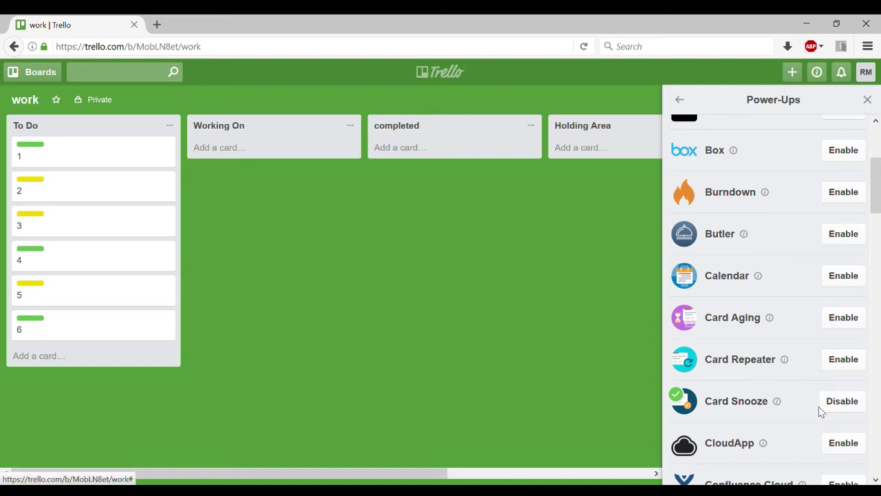
click(868, 101)
Add a card to the To Do list titled "Get lunch with" followed by the contact's first name.
click(104, 361)
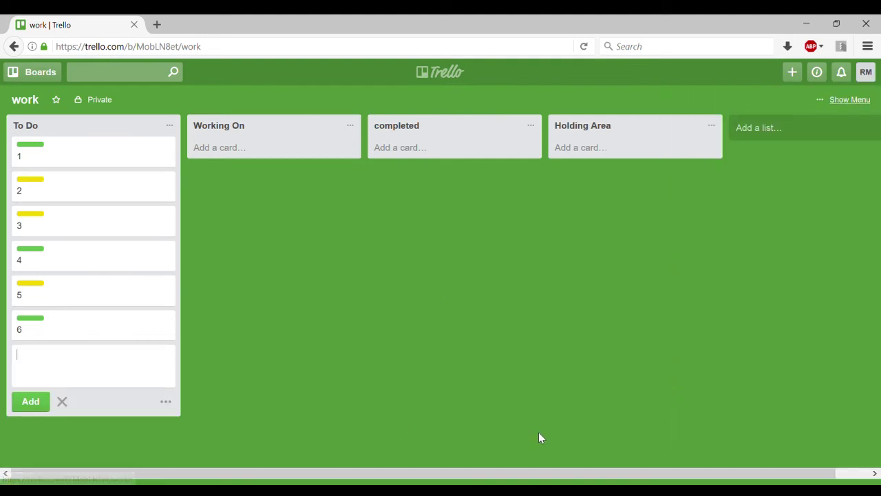
text(G)
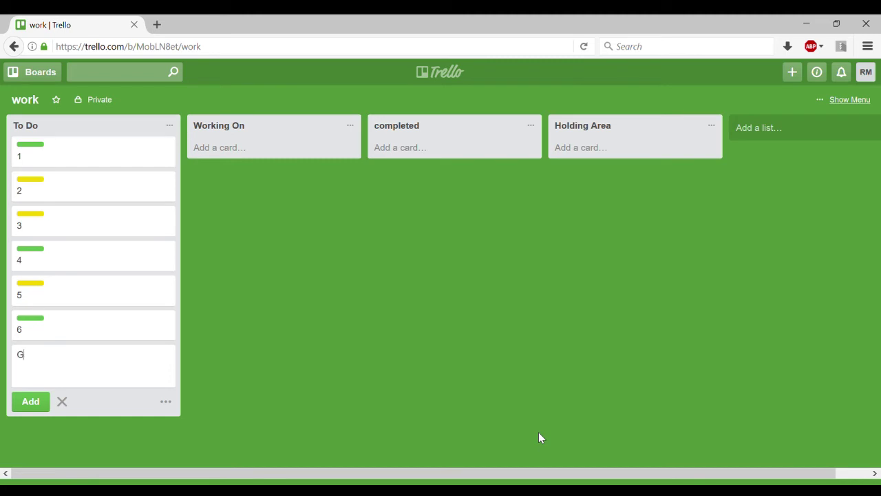
text(et lunch with frank)
key(Return)
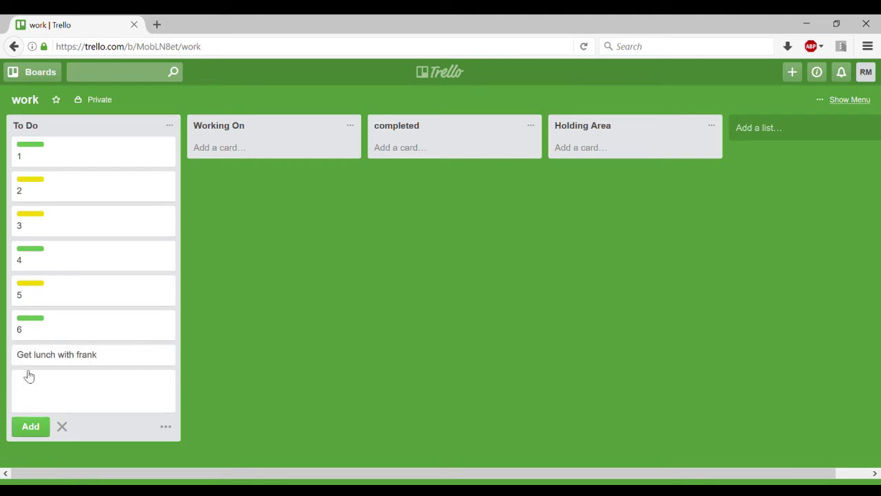
Snooze the lunch card until 07/29/2017 at 12:00 PM and close the card.
click(85, 359)
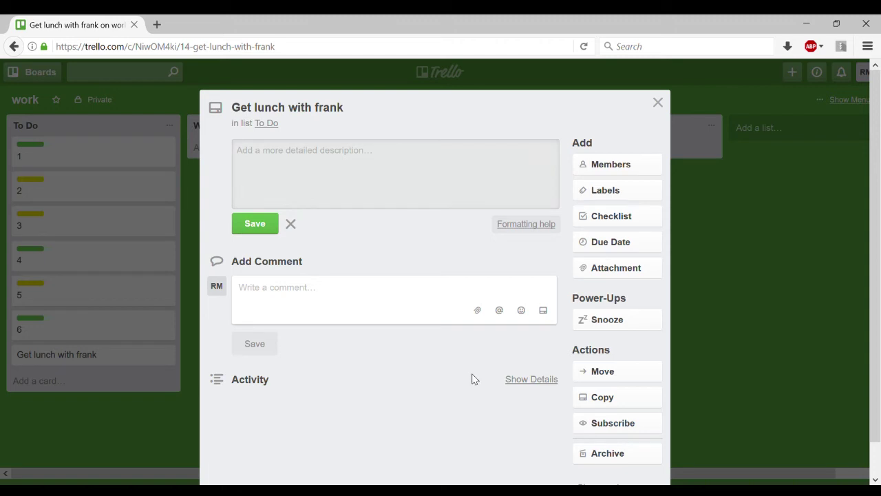
click(621, 327)
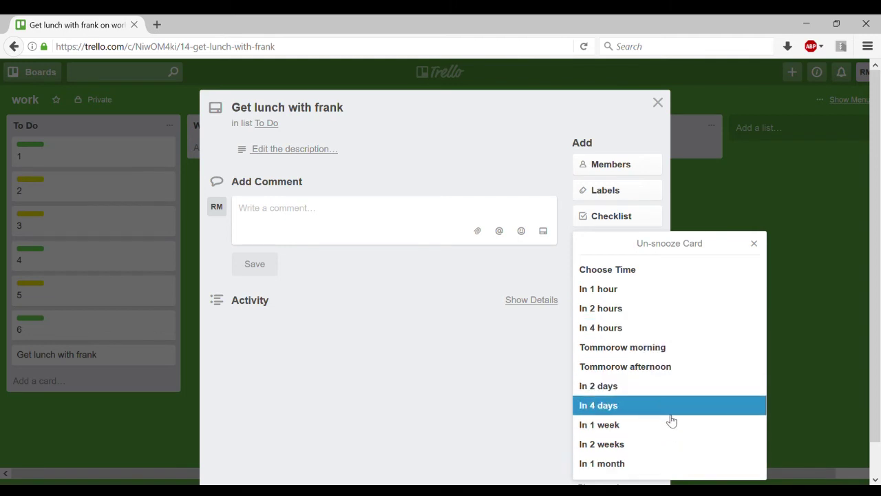
click(651, 270)
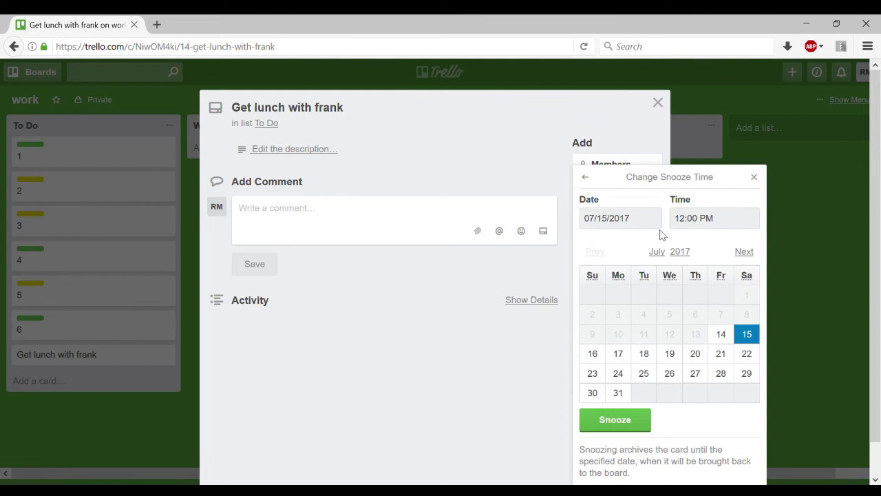
click(747, 373)
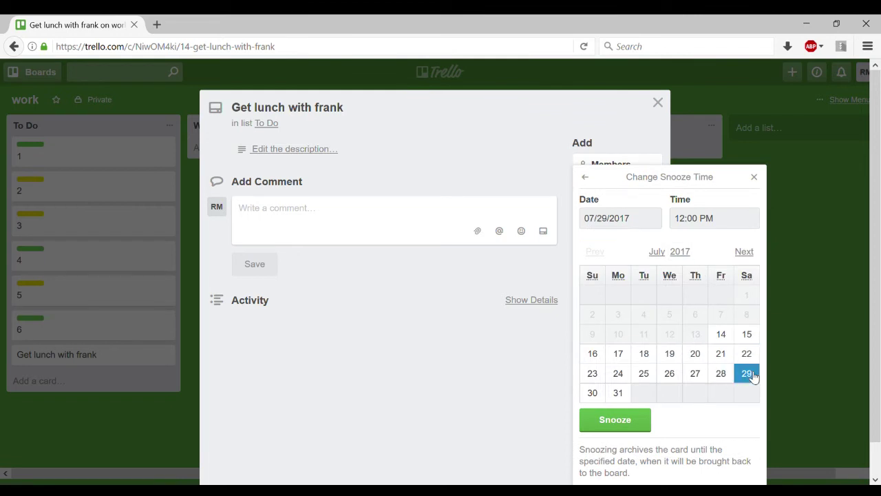
click(618, 427)
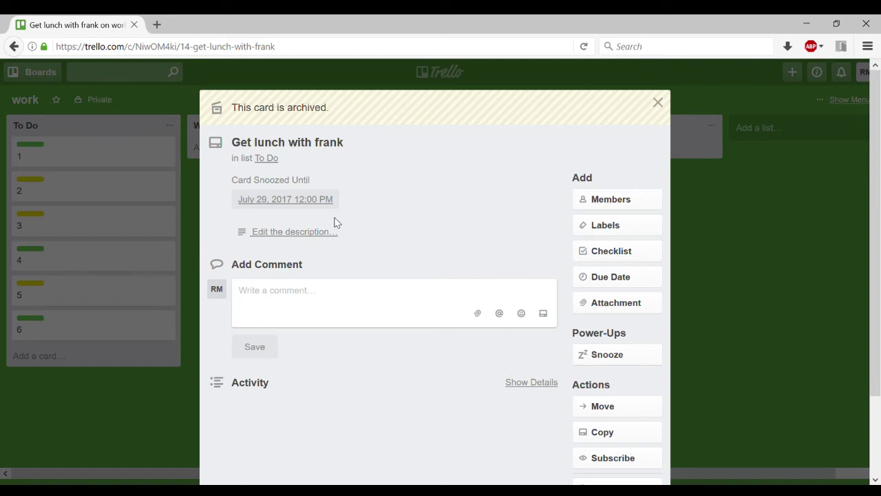
click(657, 102)
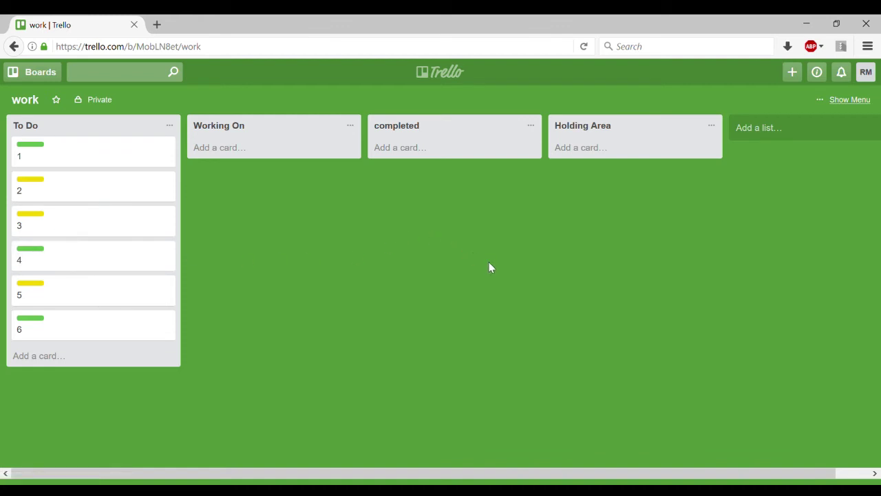
Browse the list of Power-Ups available for the work board, from appear.in through Help Scout.
click(850, 101)
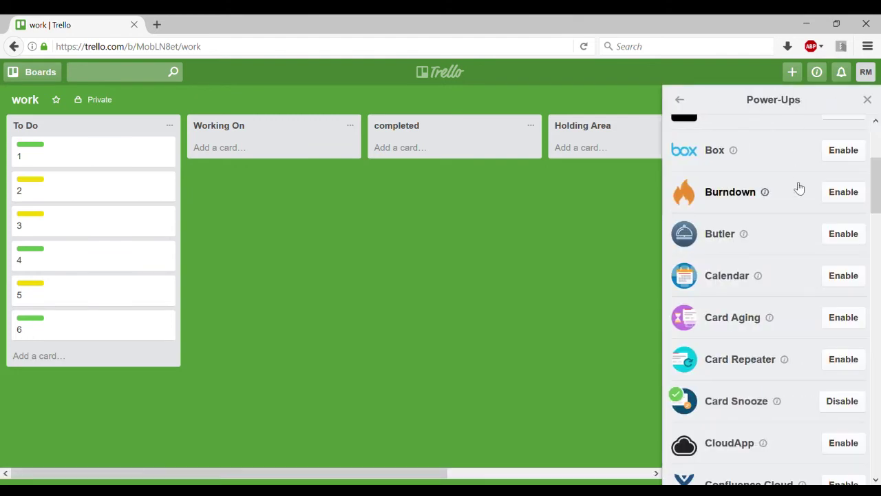
scroll(770, 287, down, 2)
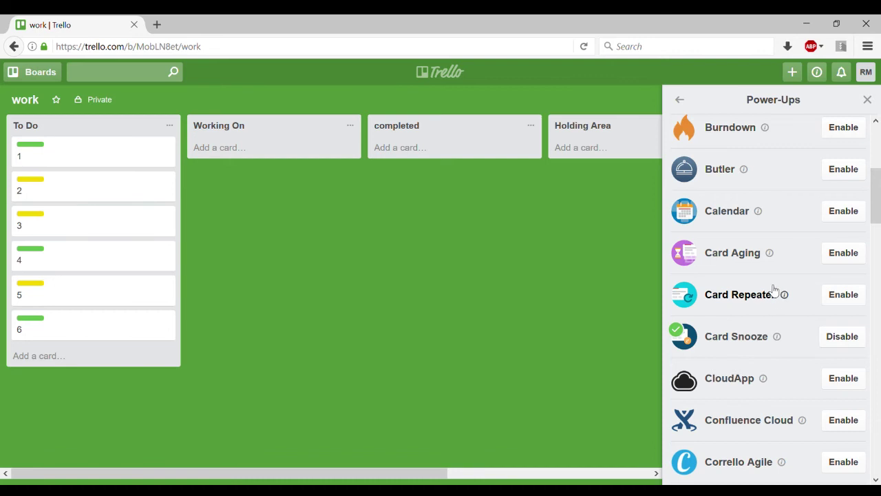
scroll(782, 301, down, 2)
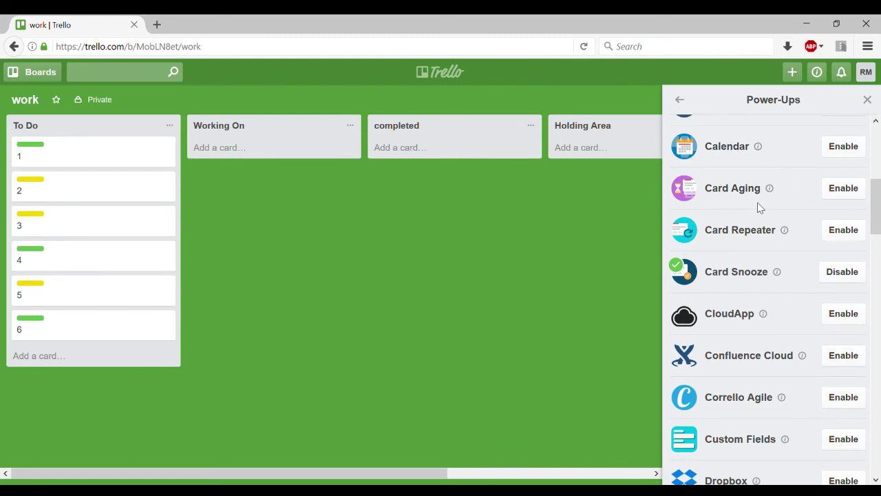
scroll(761, 444, up, 2)
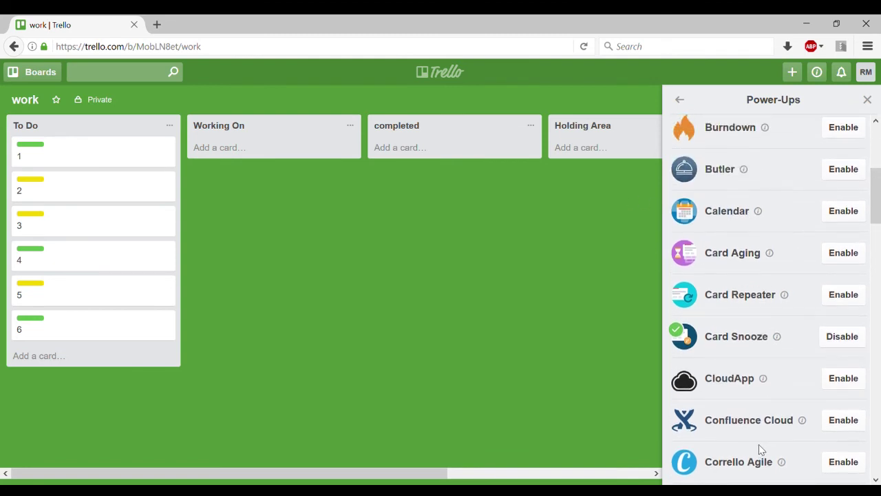
scroll(760, 446, up, 4)
scroll(767, 449, up, 4)
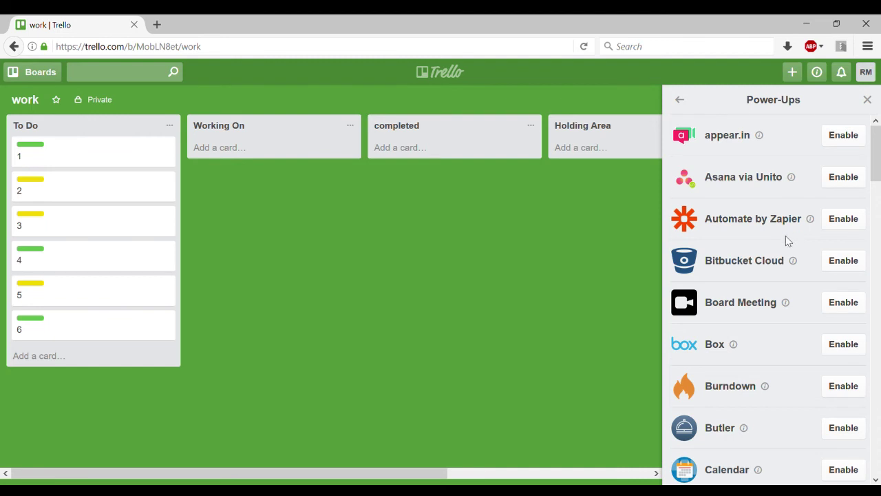
scroll(790, 248, down, 3)
scroll(793, 339, up, 2)
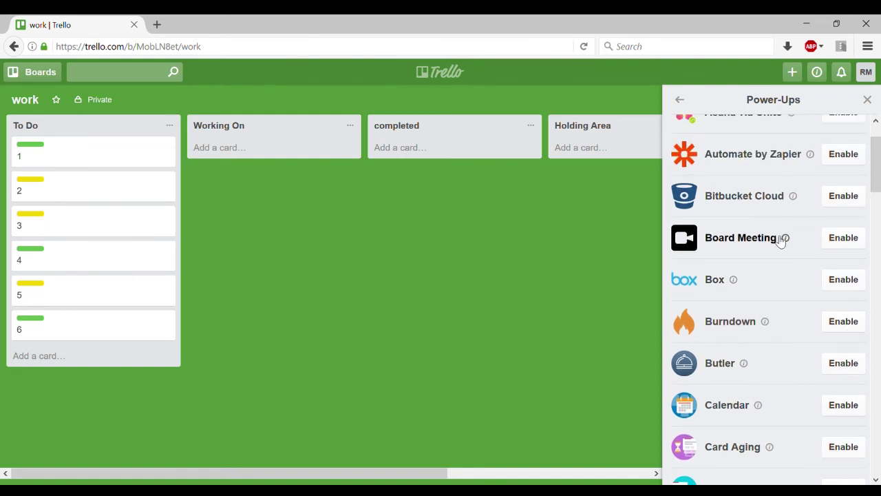
scroll(695, 422, down, 5)
scroll(695, 422, down, 15)
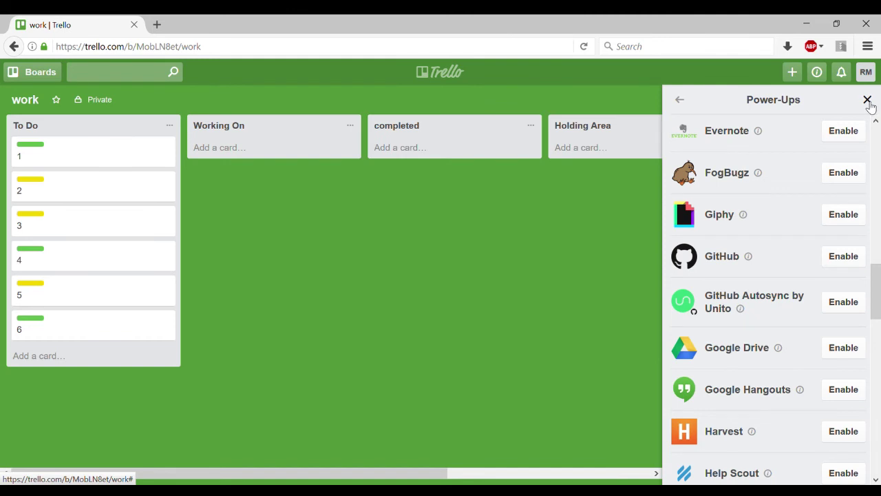
Look through the board's stickers, trying out the green check mark, and view the additional board options.
click(685, 101)
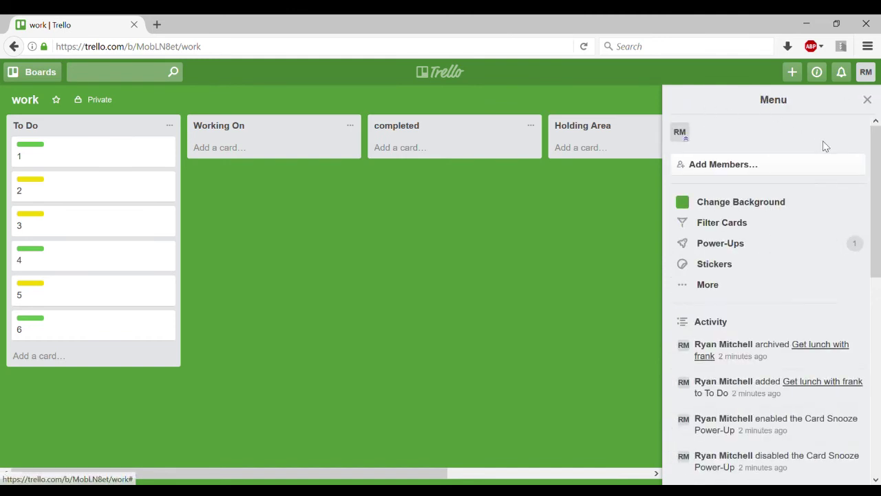
click(823, 268)
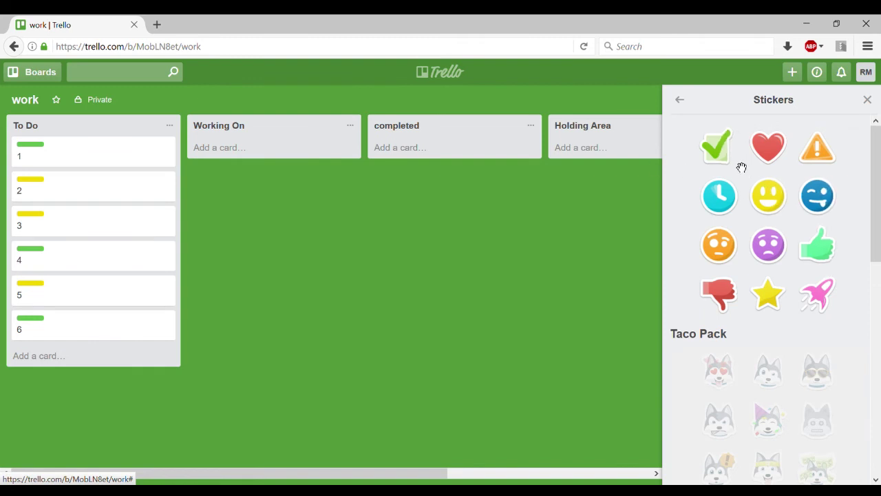
drag(728, 161, 518, 269)
click(680, 99)
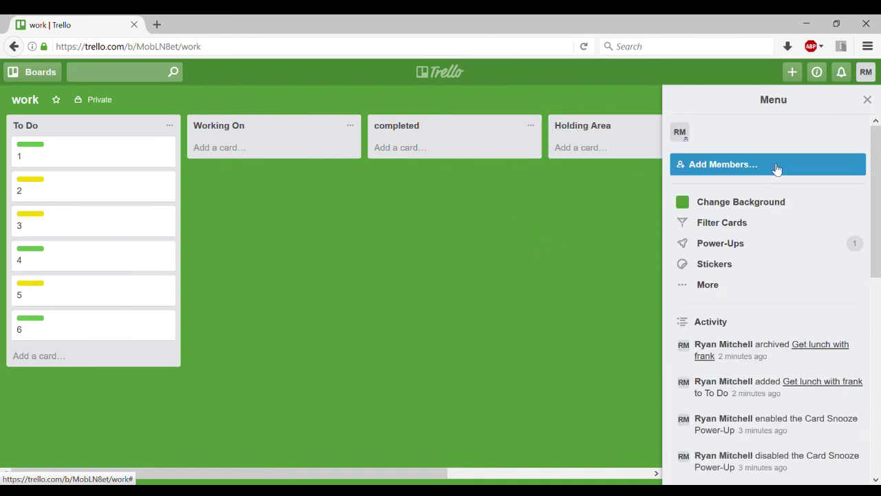
click(798, 285)
click(680, 101)
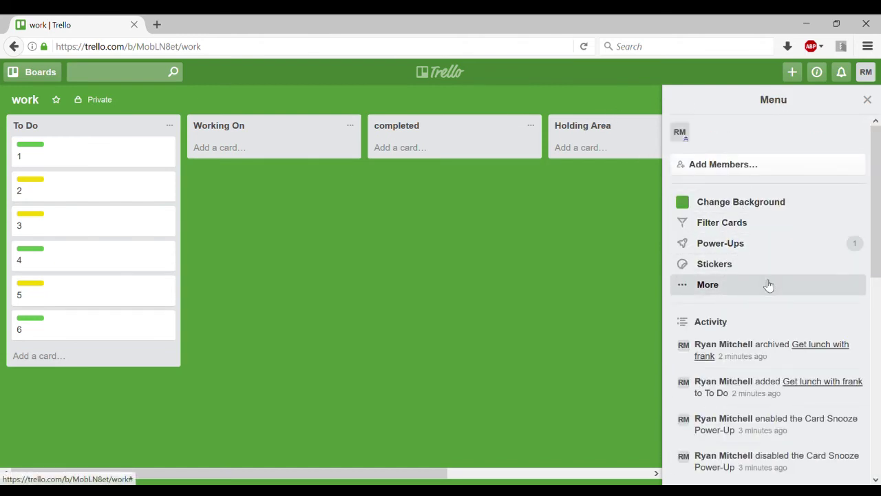
Review the work board's activity history and inspect the archived meeting card listed there.
scroll(767, 393, down, 4)
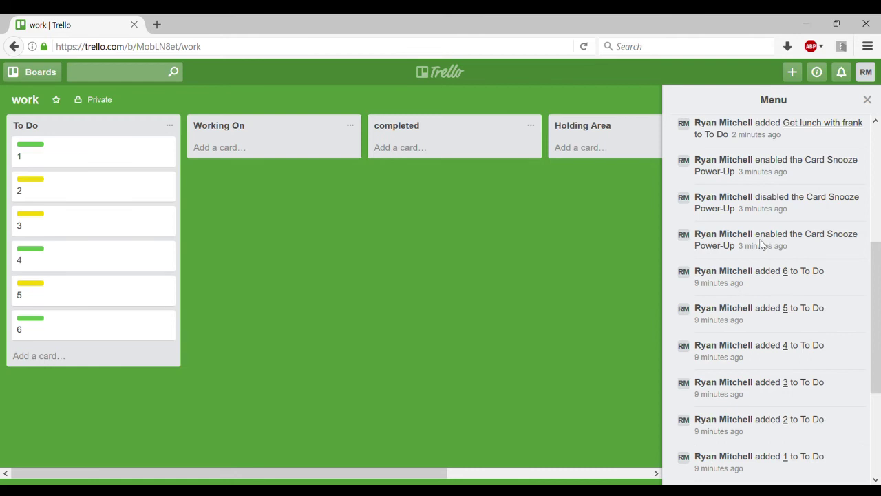
scroll(738, 187, down, 1)
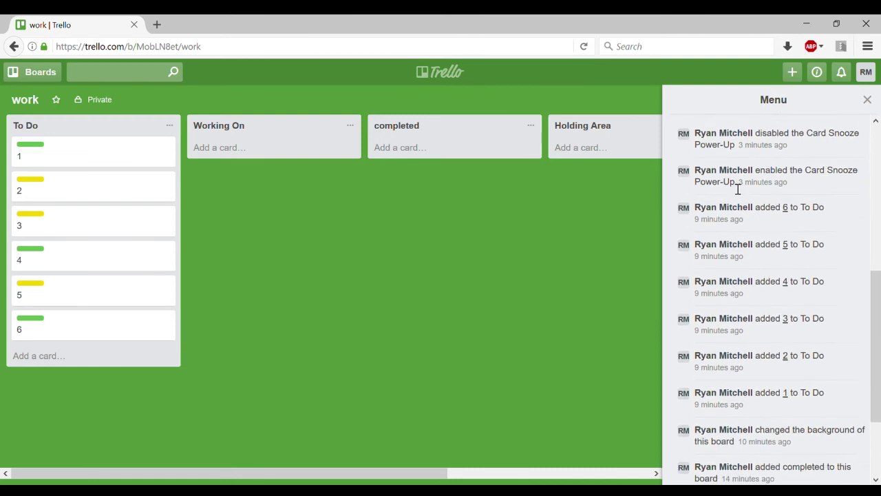
scroll(739, 187, down, 2)
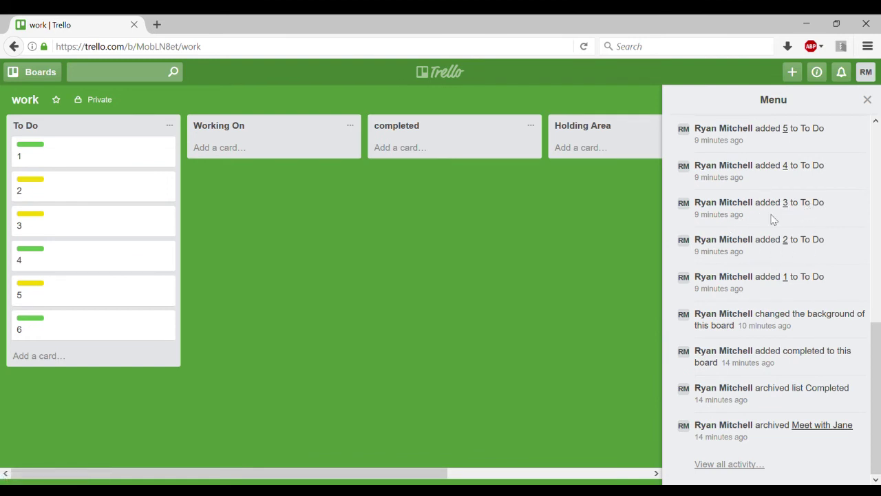
scroll(806, 284, up, 3)
scroll(781, 285, down, 3)
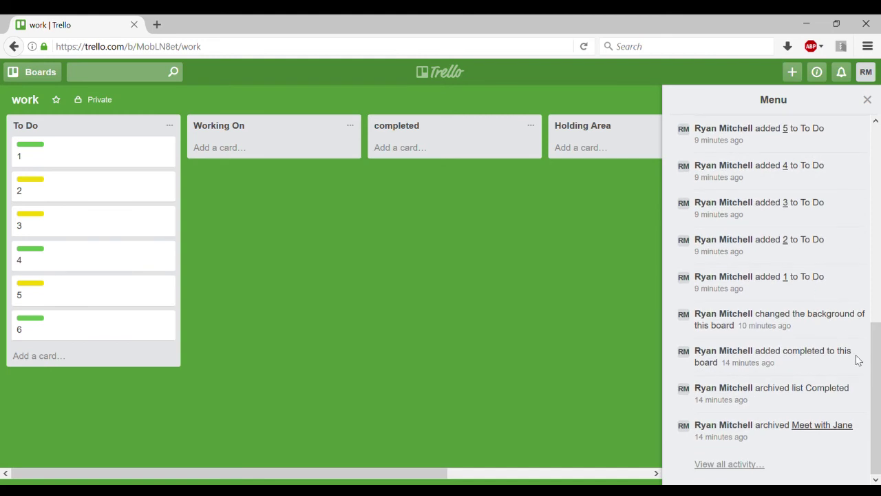
click(823, 427)
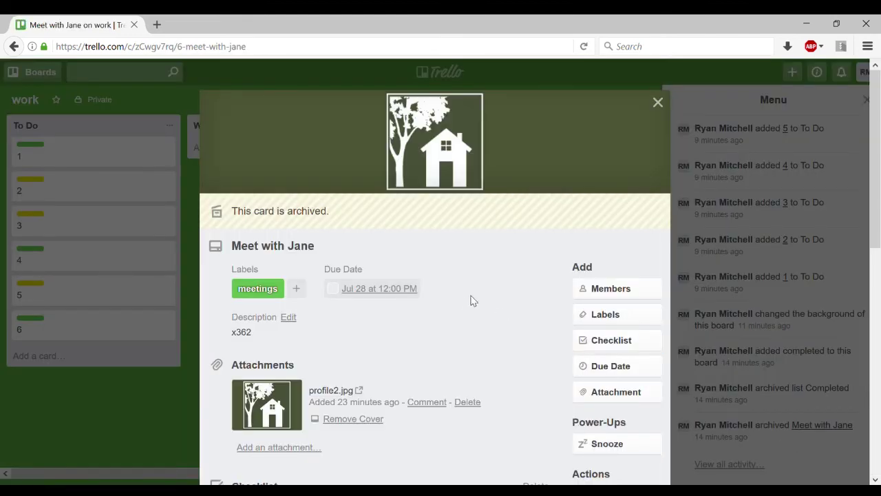
click(659, 104)
scroll(781, 166, up, 10)
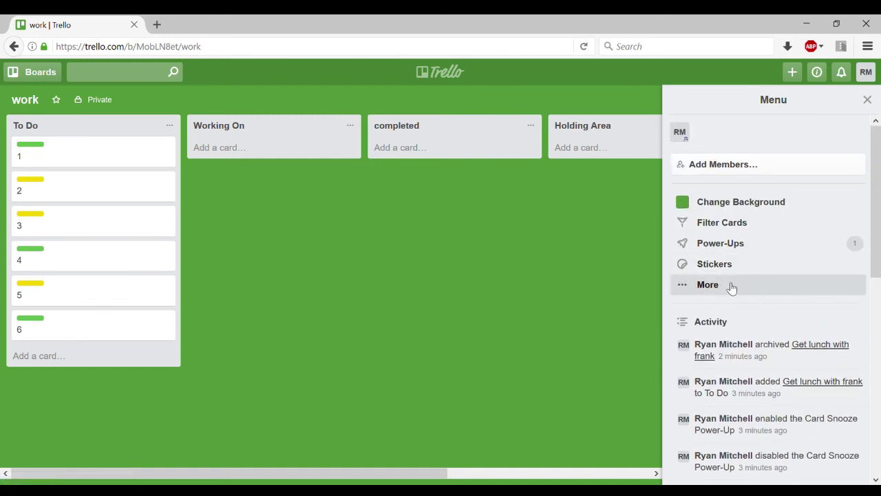
Review the work board's settings, including its permissions, and look over the list of labels.
click(728, 285)
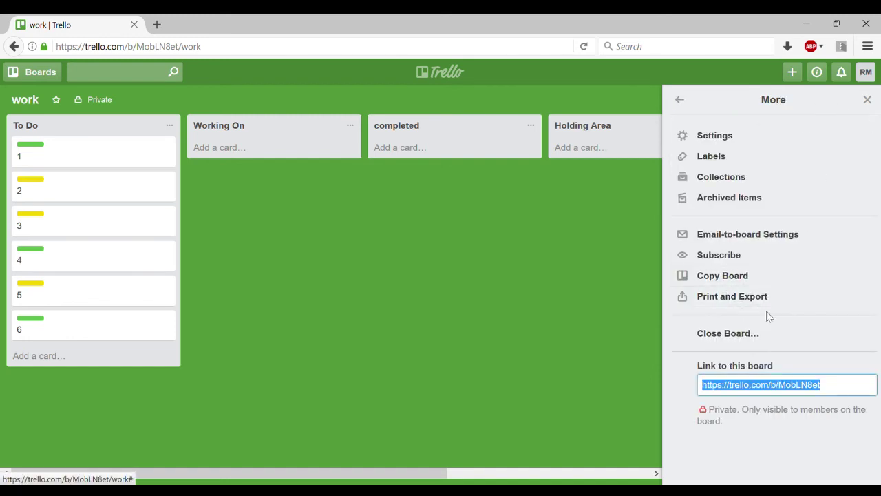
click(803, 138)
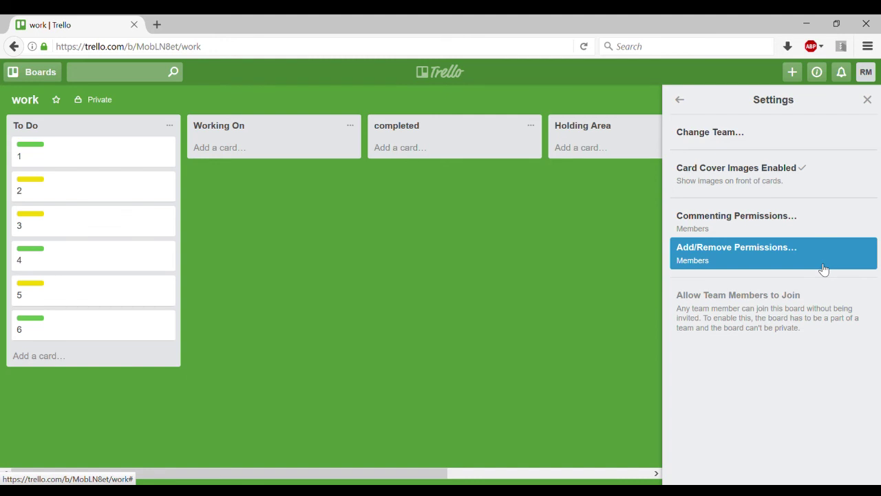
click(682, 101)
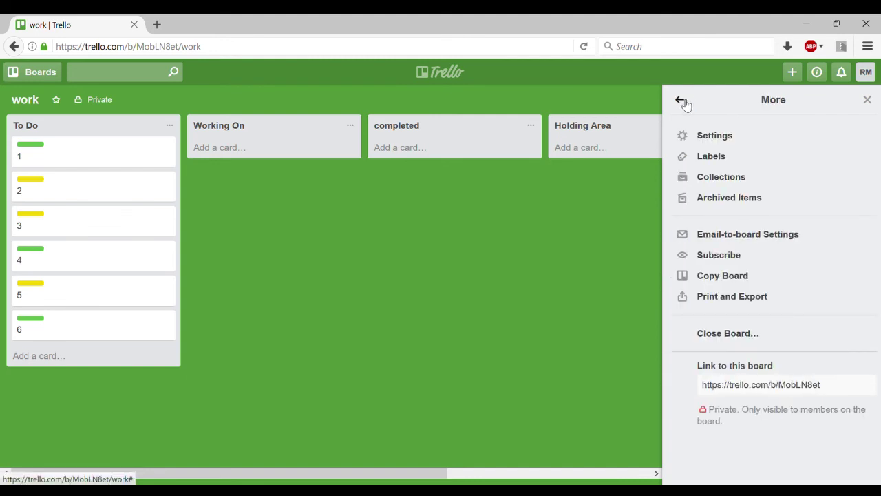
click(823, 157)
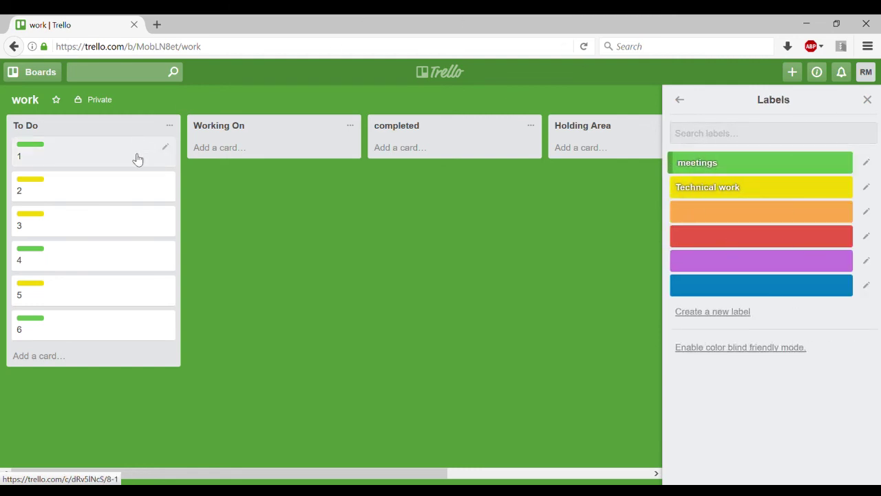
click(682, 103)
Move the archived card "Write and submit article to newsletter" back to the work board's To Do list at position 9 and close it.
click(732, 195)
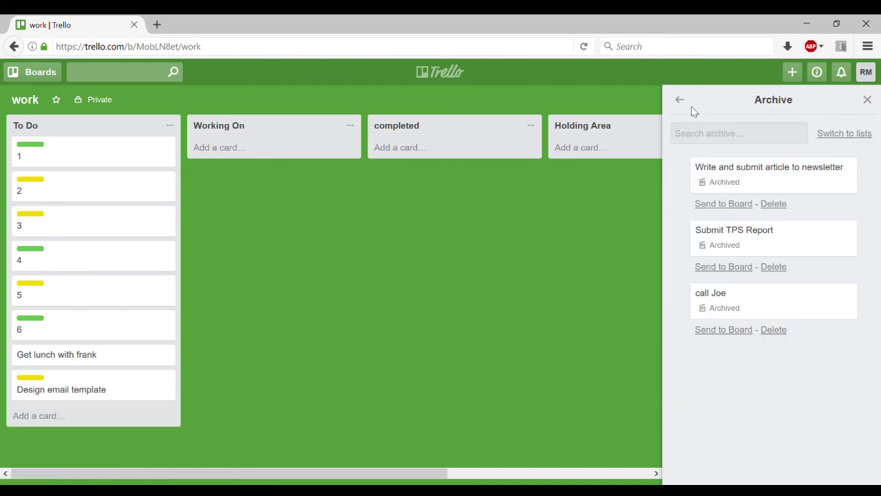
click(774, 186)
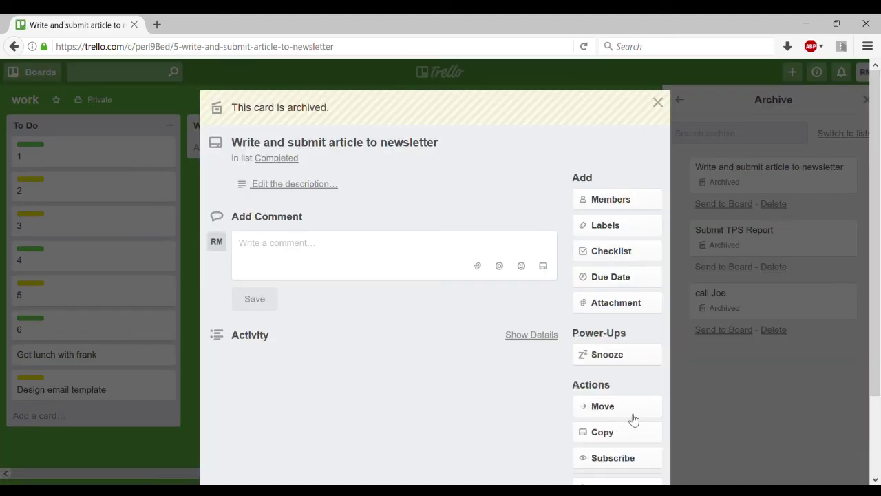
scroll(639, 456, down, 2)
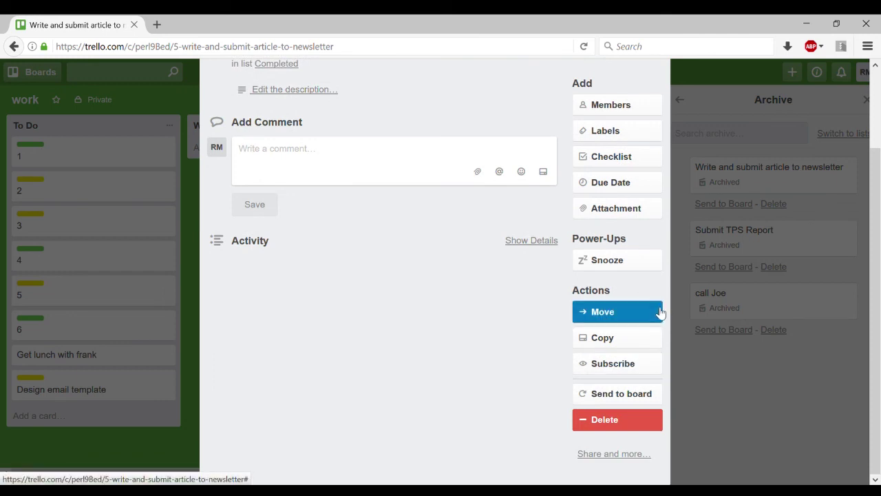
click(660, 312)
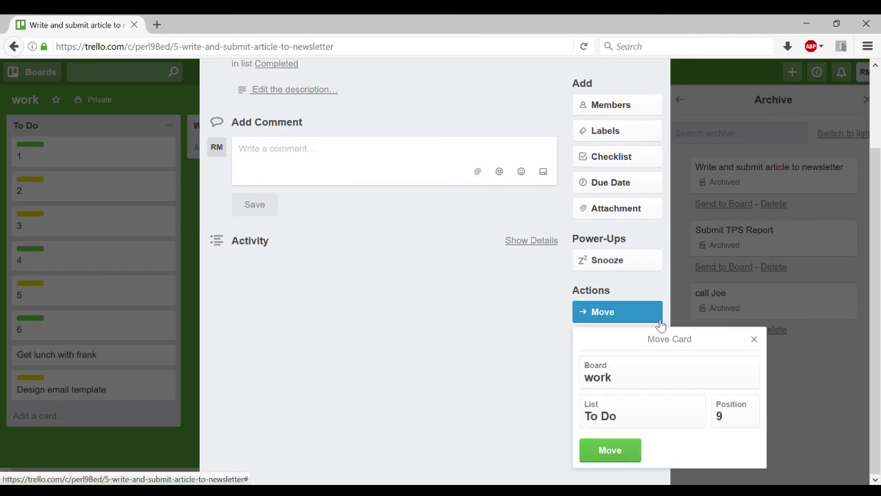
click(622, 455)
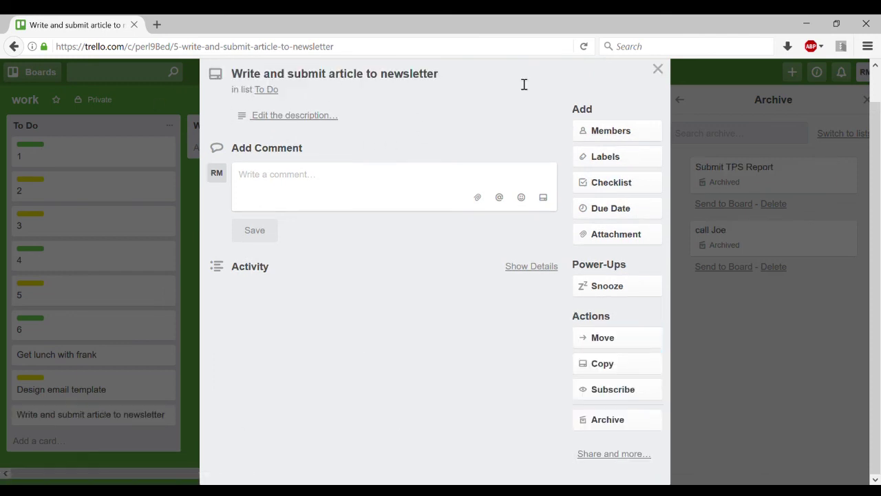
click(659, 69)
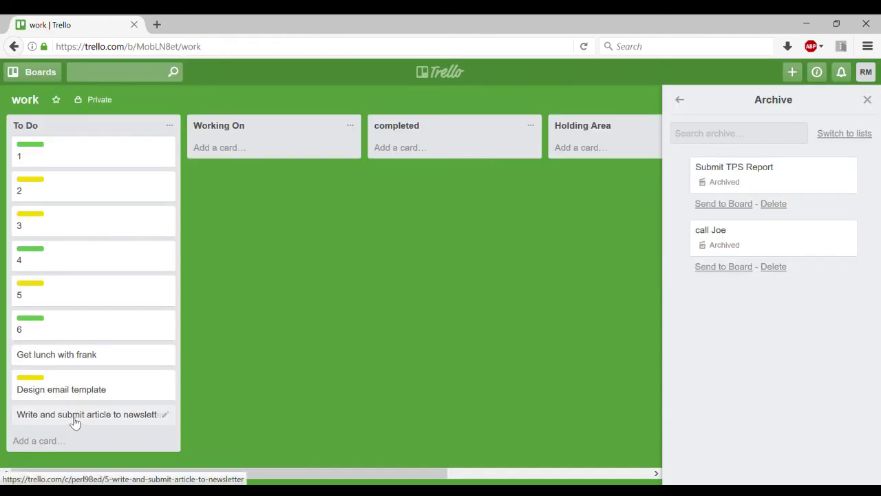
Copy the work board's email address from the email-to-board settings.
click(679, 101)
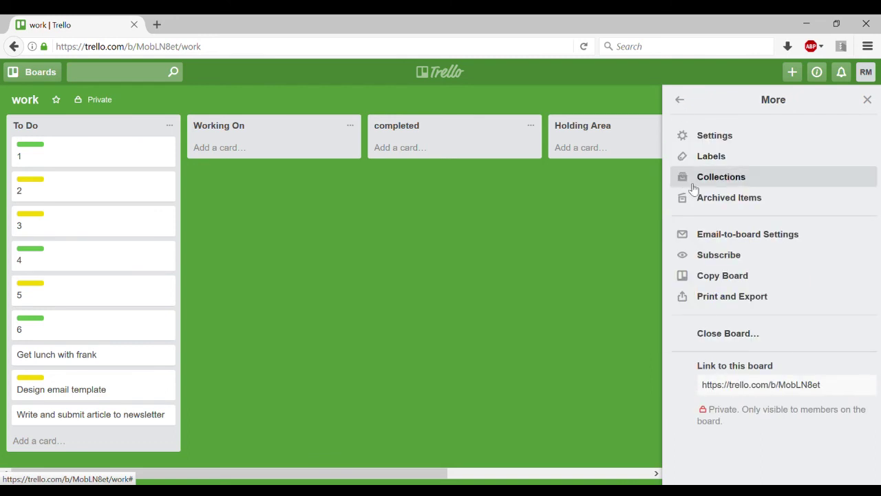
click(814, 234)
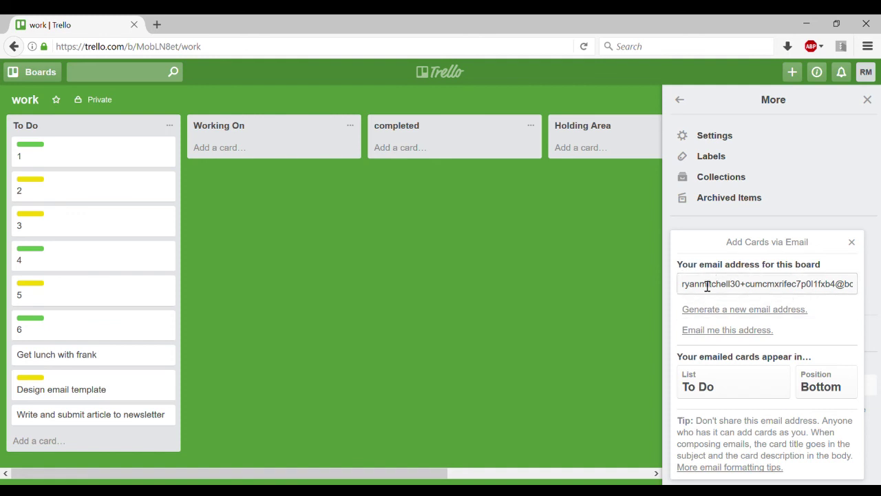
click(685, 290)
key(ctrl+c)
click(797, 291)
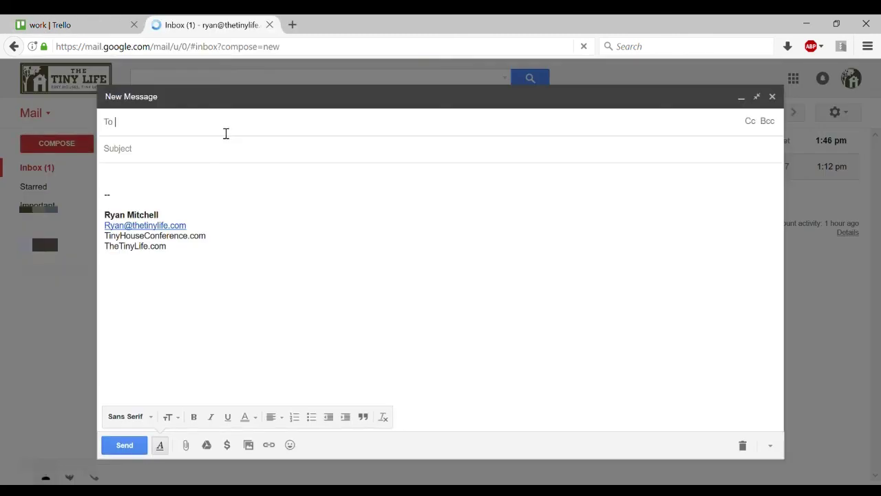
In Gmail, send a message to the copied board email address with the subject "hello trello" and the body "12324".
key(ctrl+v)
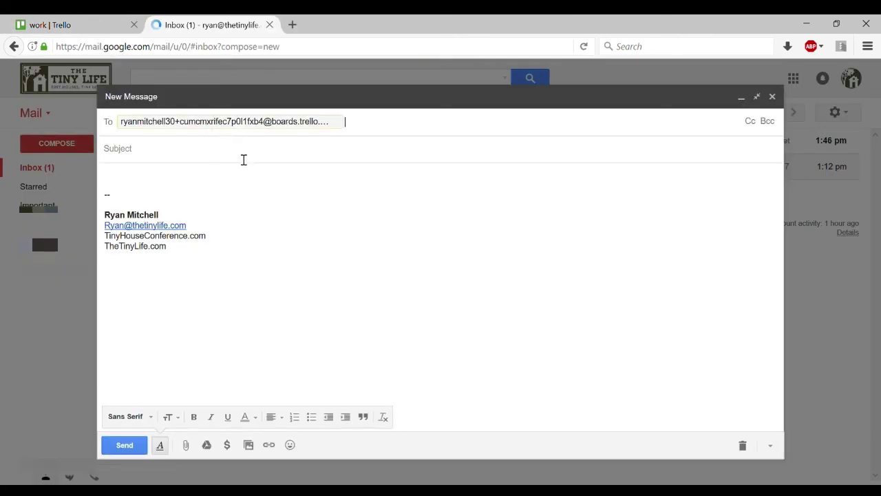
text(hel)
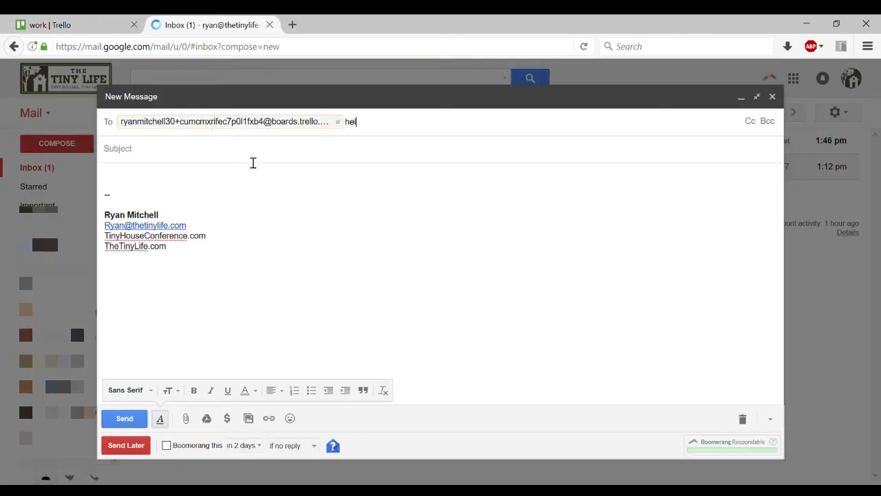
key(BackSpace)
key(BackSpace)
key(Tab)
text(hello trello)
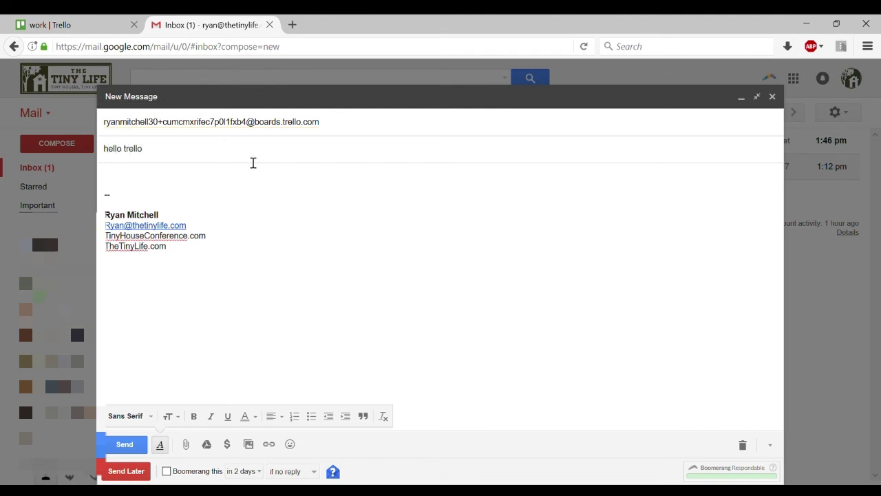
click(159, 187)
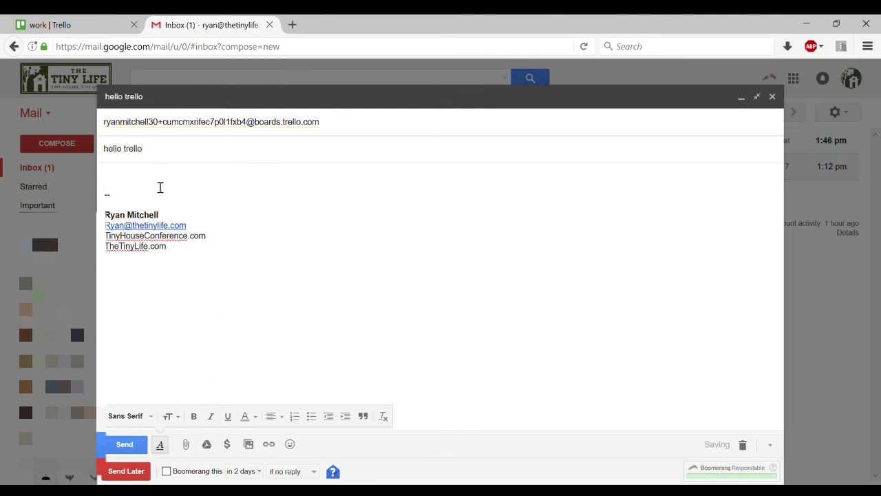
text(12324)
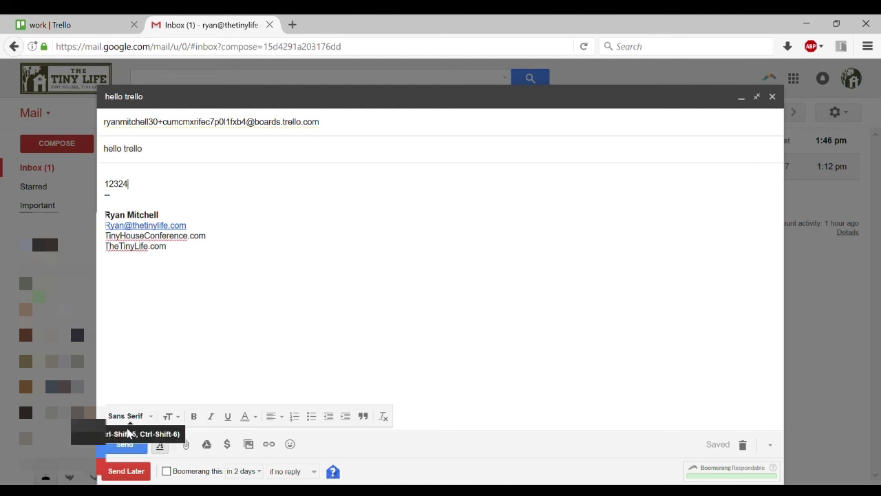
click(126, 446)
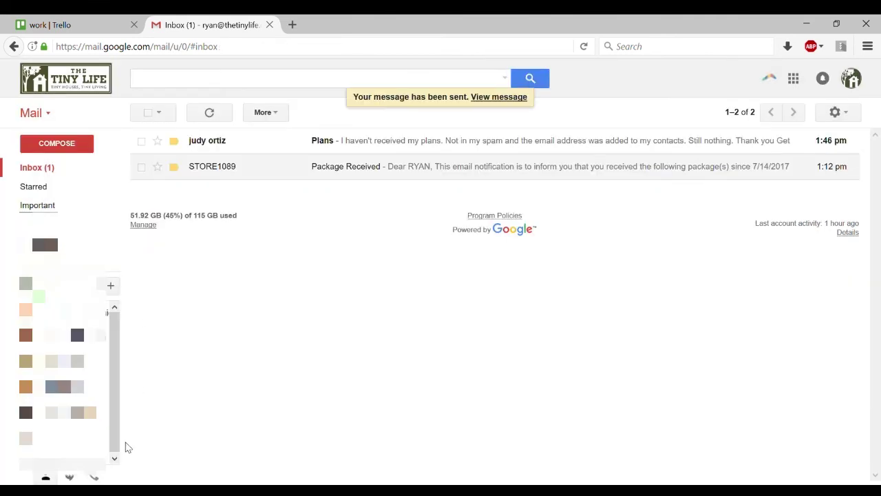
Switch back to Trello, inspect the emailed "hello trello" card in the To Do list, and bring up the additional board options.
click(62, 25)
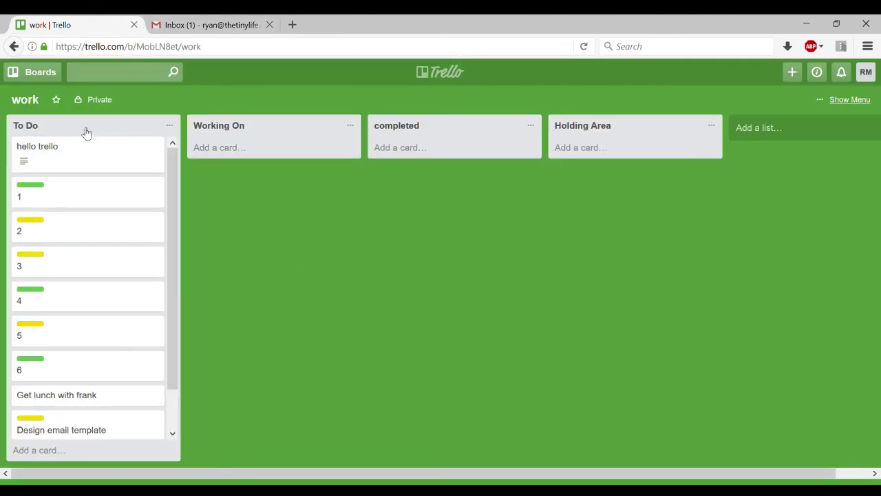
click(54, 162)
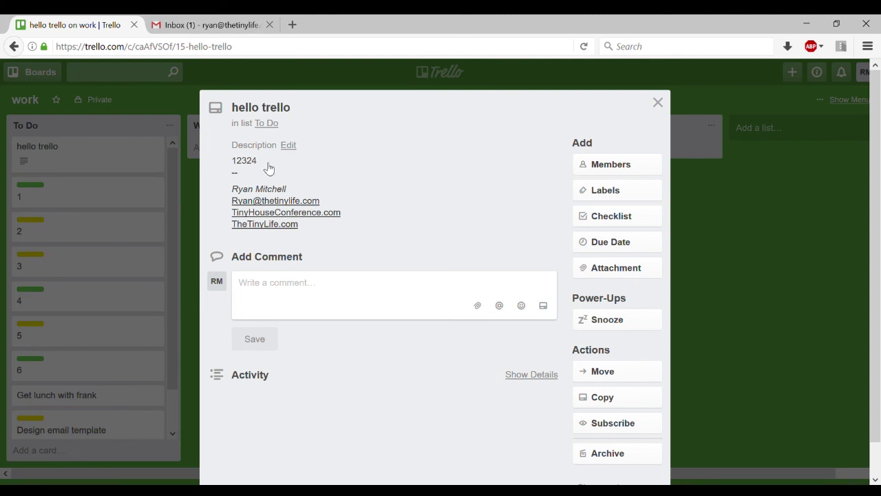
click(657, 103)
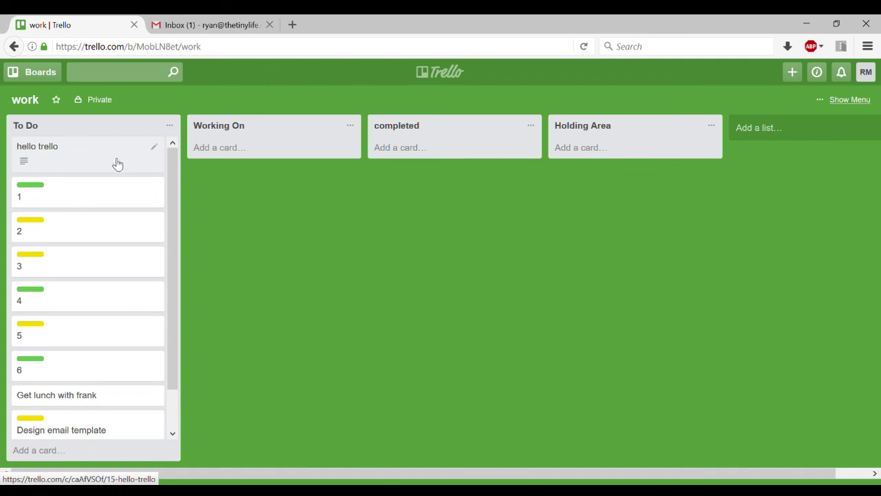
click(850, 100)
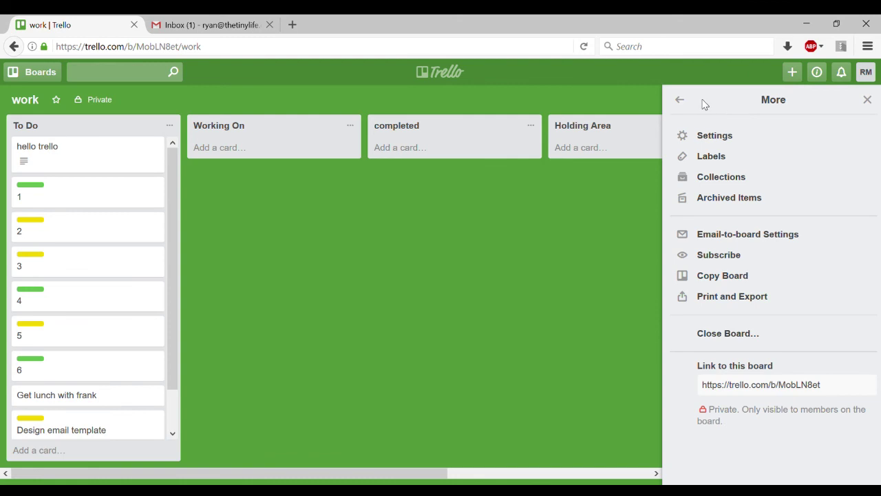